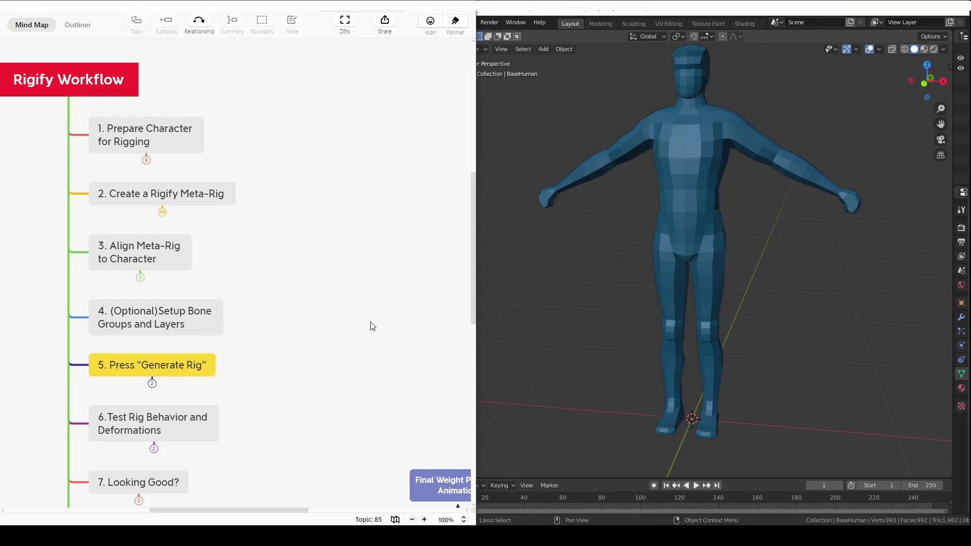
Step: Expand step 1's eight preparation subtopics, select them, then fold them back up
{"action": "left_click_drag", "start_coordinate": [253, 225], "coordinate": [324, 241]}
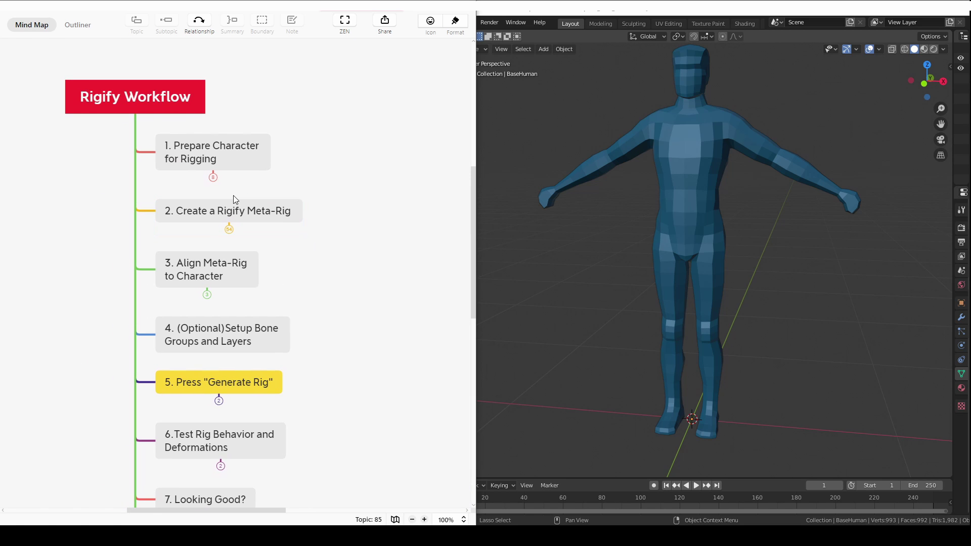
{"action": "left_click", "coordinate": [159, 97]}
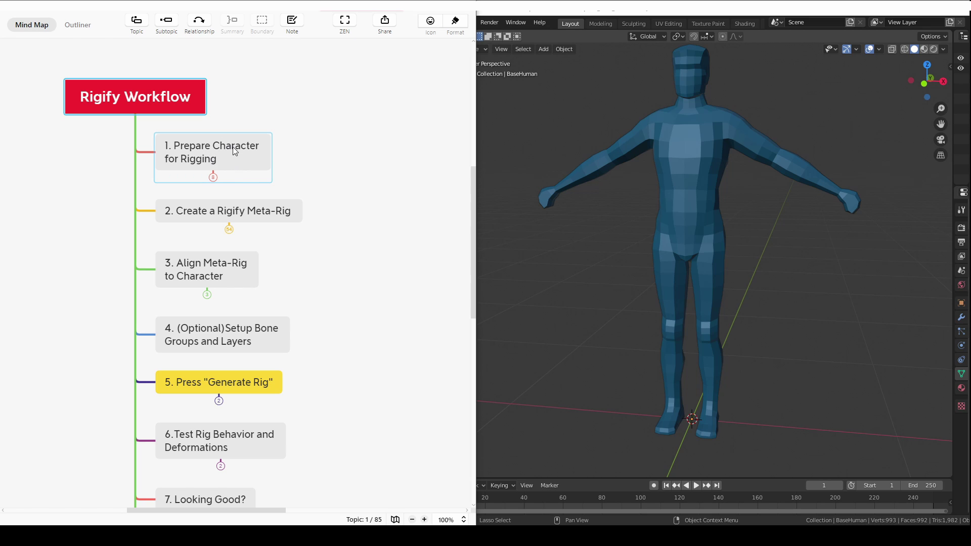
{"action": "left_click", "coordinate": [213, 178]}
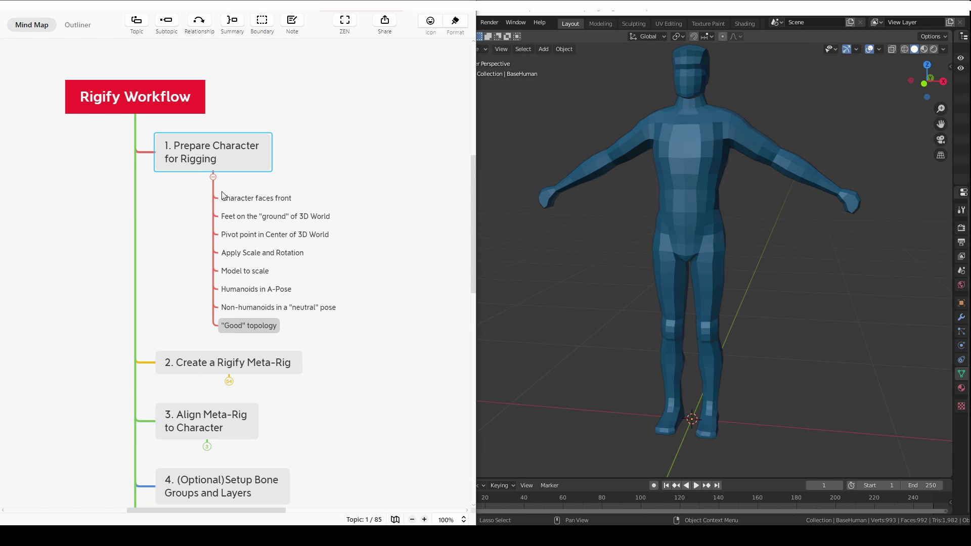
{"action": "left_click_drag", "start_coordinate": [191, 189], "coordinate": [349, 338]}
{"action": "left_click", "coordinate": [356, 309]}
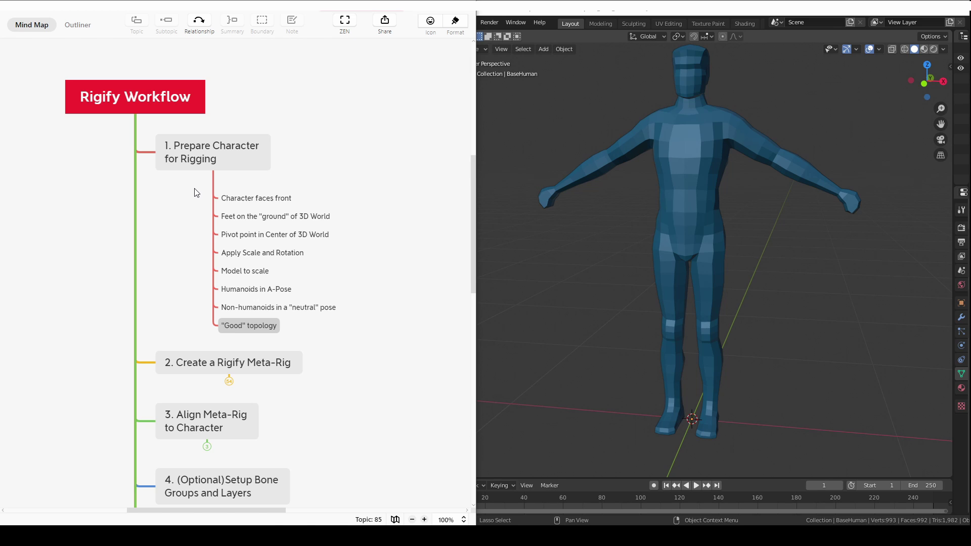
{"action": "left_click_drag", "start_coordinate": [196, 192], "coordinate": [354, 329]}
{"action": "left_click", "coordinate": [354, 329]}
{"action": "left_click", "coordinate": [212, 178]}
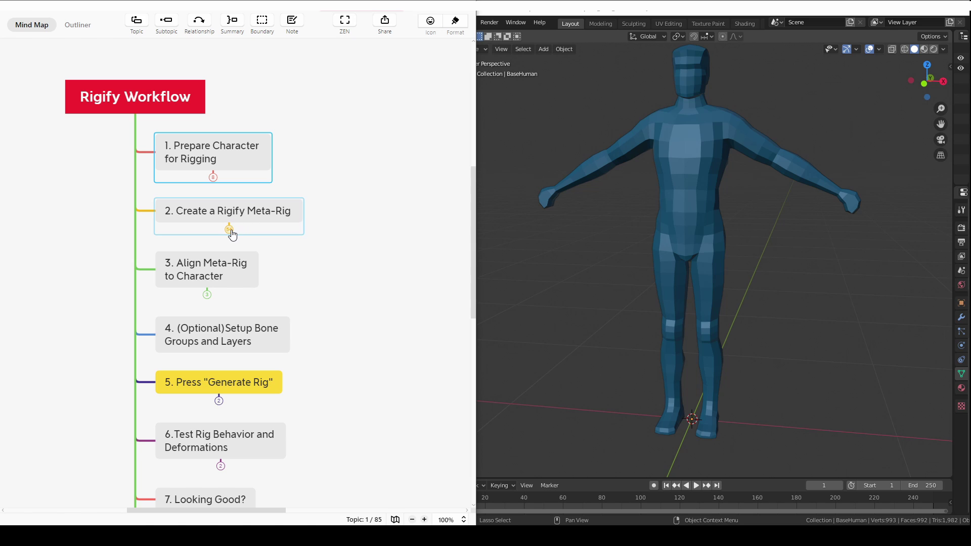
Step: Unfold '2. Create a Rigify Meta-Rig' and reveal the What is a Meta-Rig? definition
{"action": "left_click", "coordinate": [266, 218]}
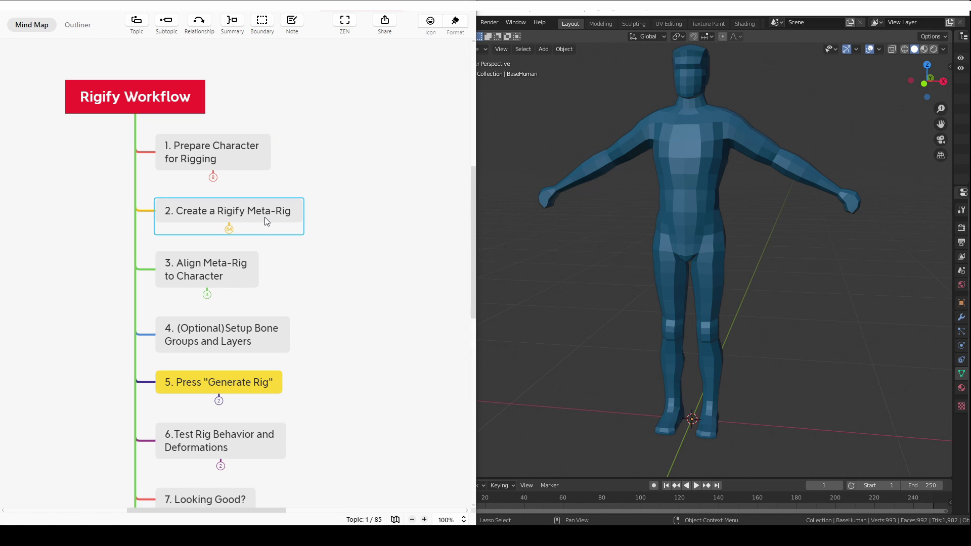
{"action": "left_click", "coordinate": [229, 230]}
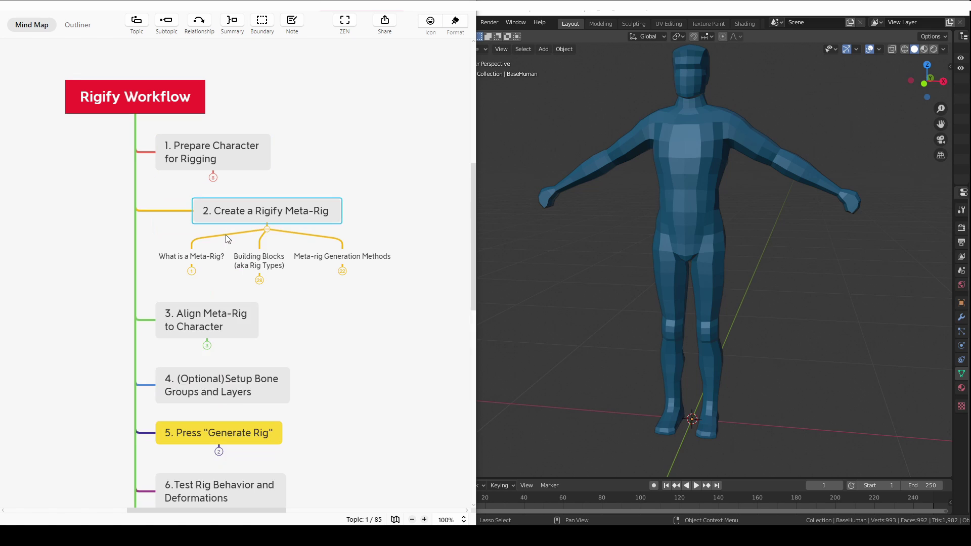
{"action": "left_click", "coordinate": [218, 269]}
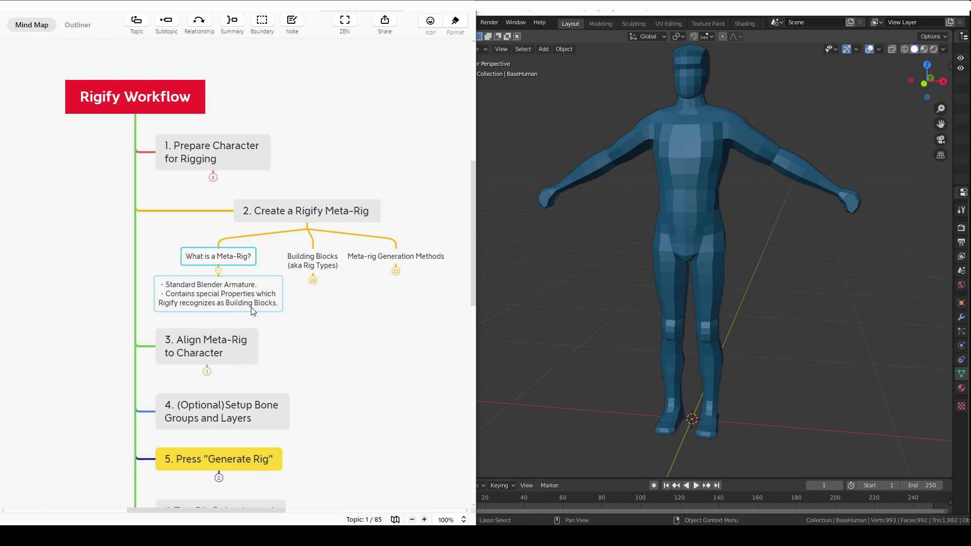
{"action": "left_click", "coordinate": [605, 350]}
{"action": "key", "text": "shift+a"}
{"action": "mouse_move", "coordinate": [632, 340]}
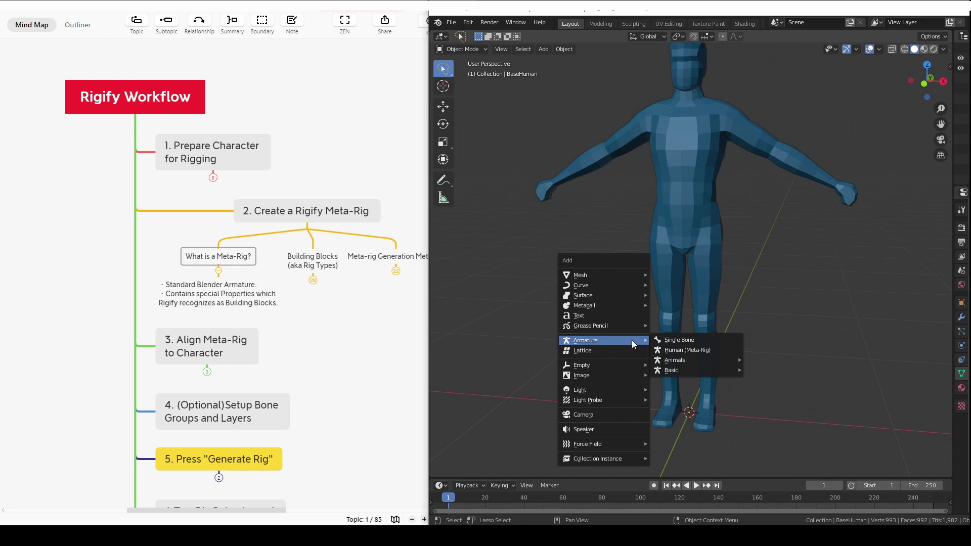
{"action": "left_click", "coordinate": [694, 340]}
{"action": "key", "text": "g"}
{"action": "left_click", "coordinate": [811, 339]}
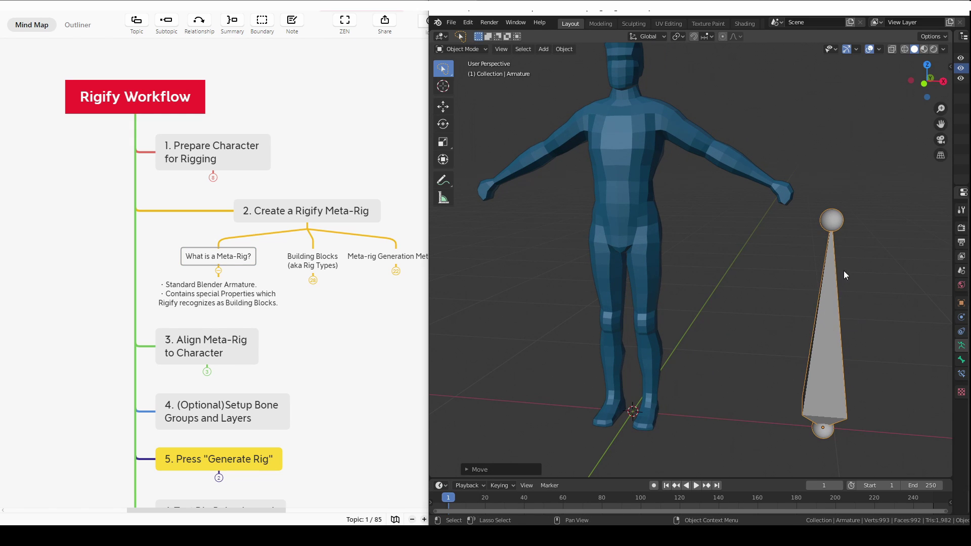
{"action": "middle_click_drag", "start_coordinate": [820, 293], "coordinate": [823, 293], "text": "shift"}
{"action": "key", "text": "x"}
{"action": "left_click", "coordinate": [821, 293]}
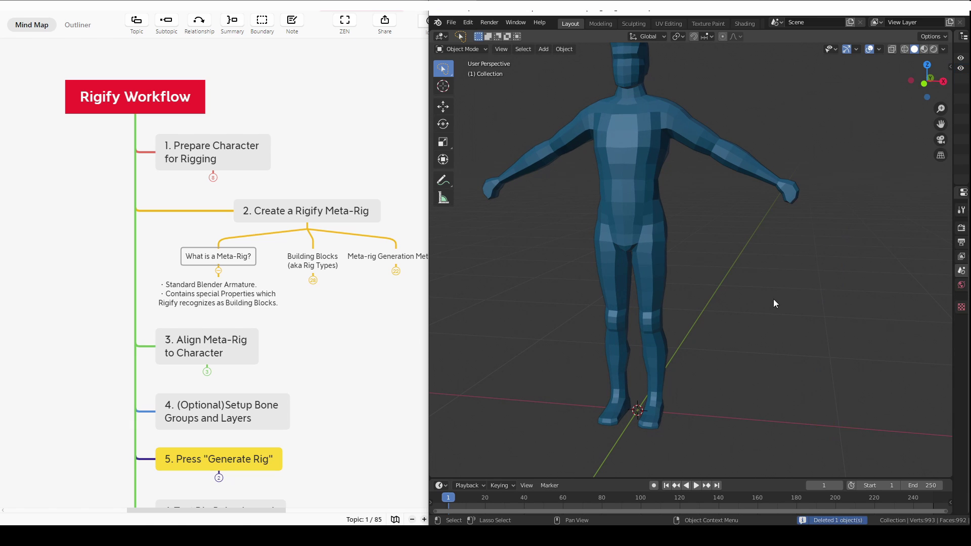
{"action": "left_click", "coordinate": [234, 307]}
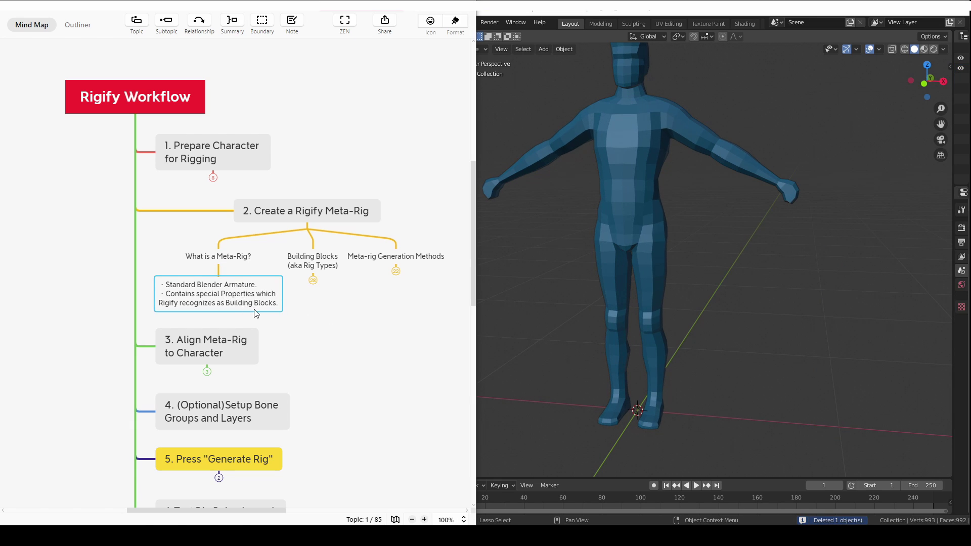
Step: Fold the What is a Meta-Rig? definition and expand Building Blocks into its rig types
{"action": "left_click", "coordinate": [219, 272]}
{"action": "left_click", "coordinate": [262, 265]}
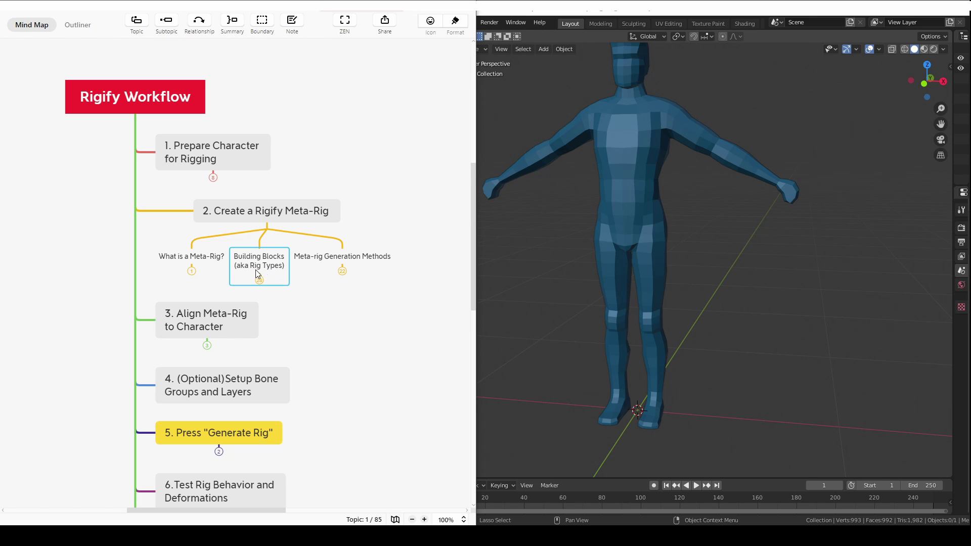
{"action": "left_click", "coordinate": [260, 280]}
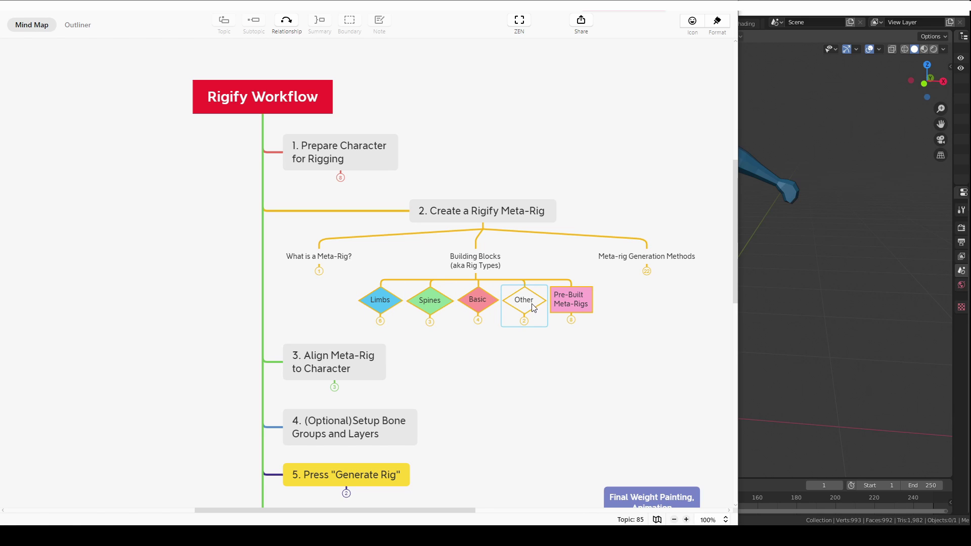
Step: Expand Other into Face and Experimental Chain, and Limbs into its six limb types
{"action": "left_click", "coordinate": [381, 306]}
{"action": "left_click", "coordinate": [431, 301]}
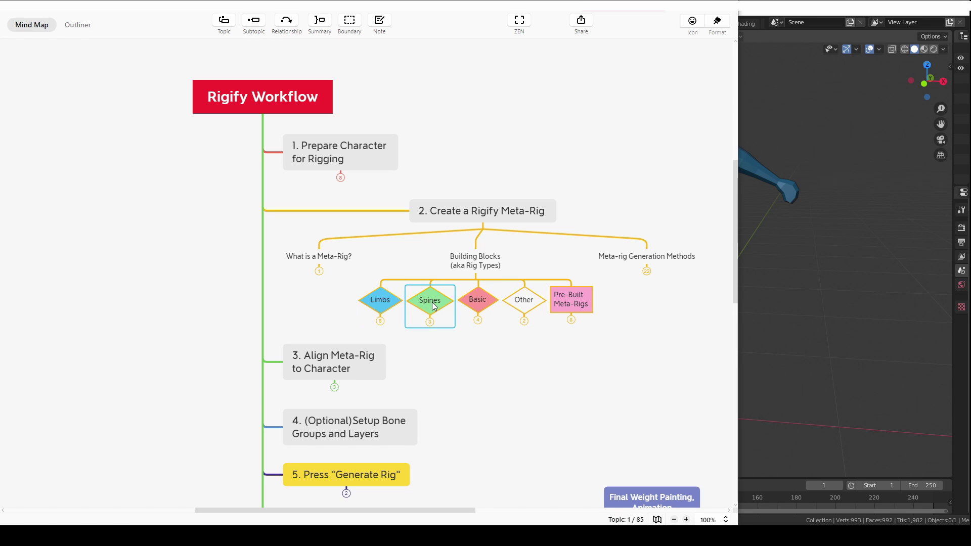
{"action": "left_click", "coordinate": [474, 302]}
{"action": "left_click", "coordinate": [518, 305]}
{"action": "left_click", "coordinate": [524, 320]}
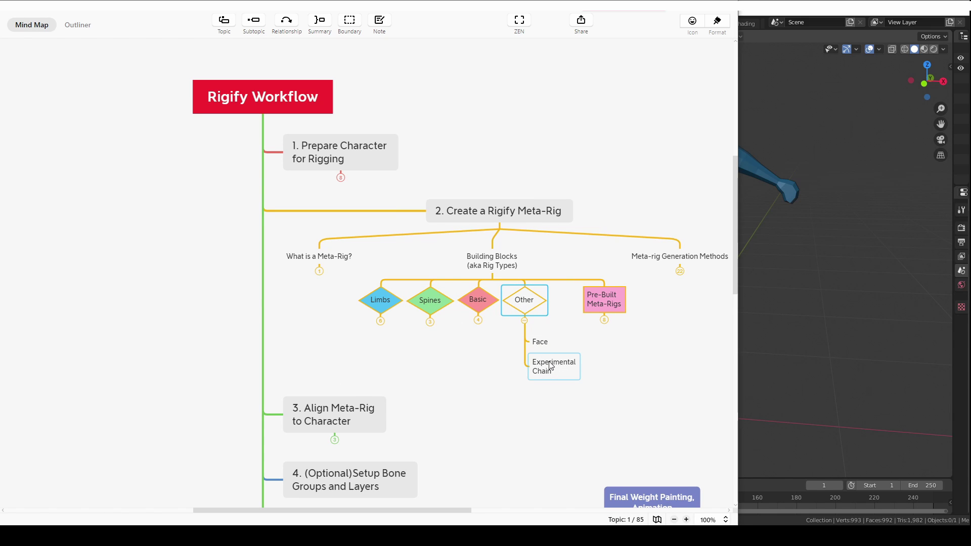
{"action": "left_click", "coordinate": [380, 303]}
{"action": "left_click", "coordinate": [380, 321]}
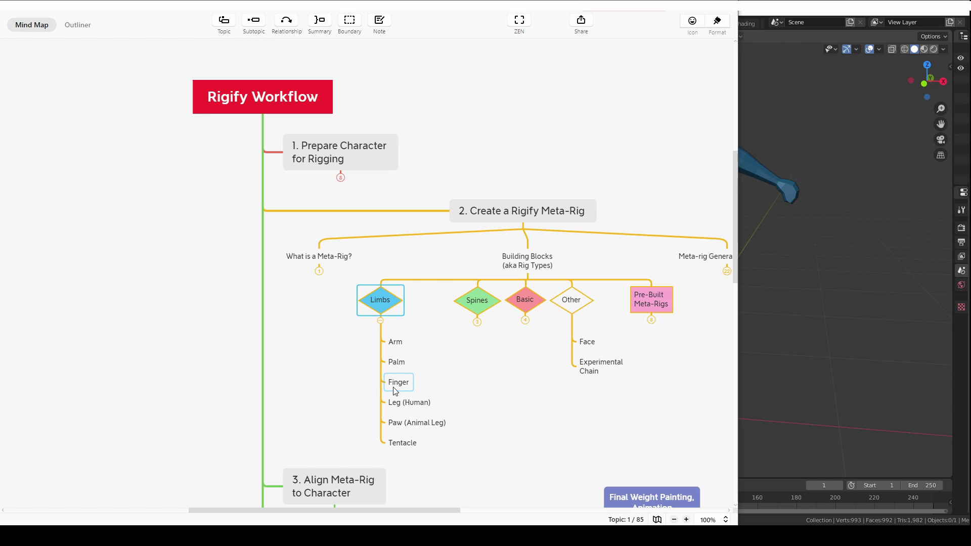
{"action": "left_click_drag", "start_coordinate": [354, 394], "coordinate": [410, 334]}
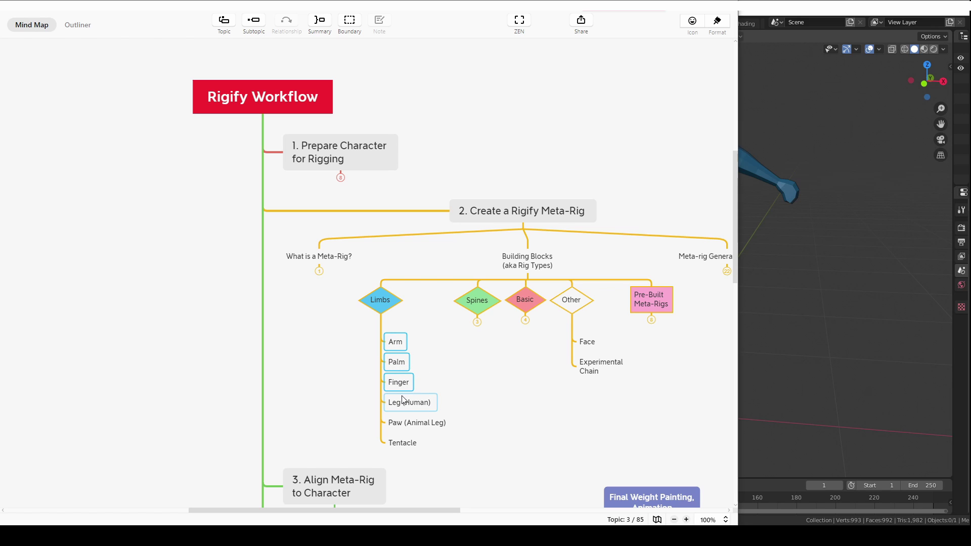
{"action": "left_click", "coordinate": [419, 405]}
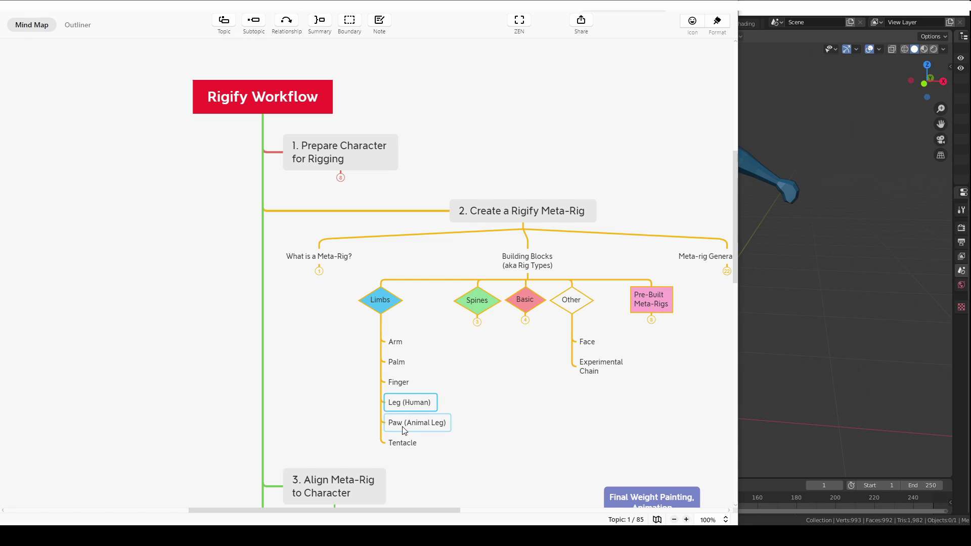
{"action": "left_click", "coordinate": [432, 429]}
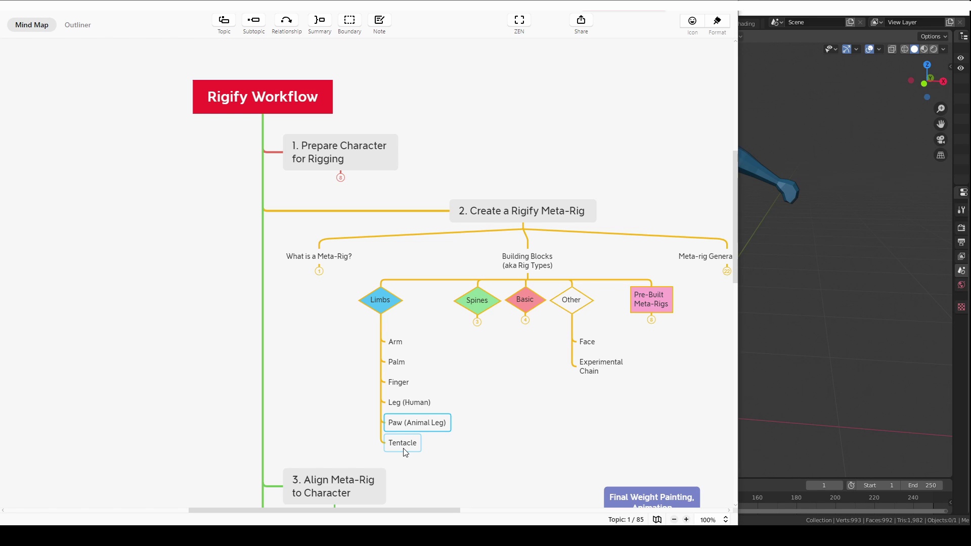
Step: Fold Limbs, then expand Spines, select Head (+neck) and Tail, and fold Spines again
{"action": "left_click", "coordinate": [381, 321]}
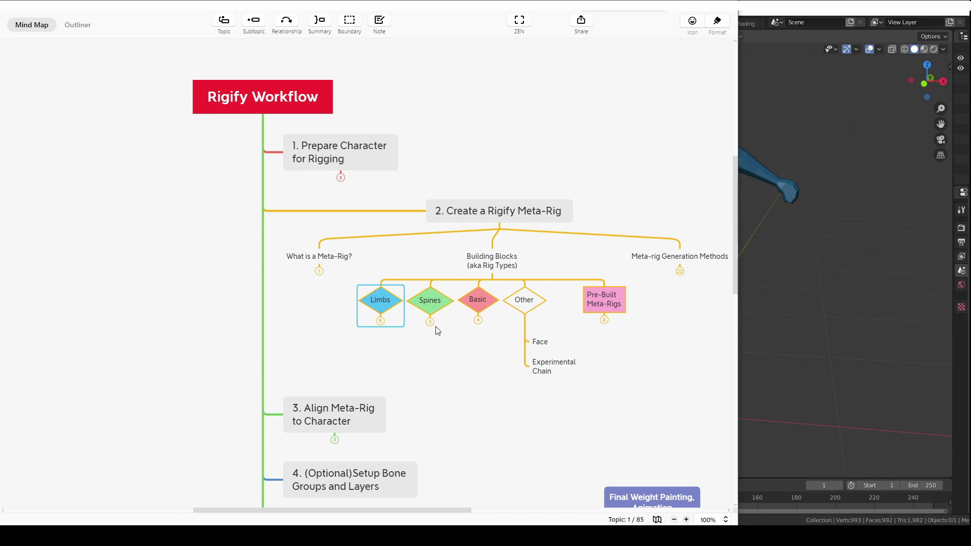
{"action": "left_click", "coordinate": [430, 322]}
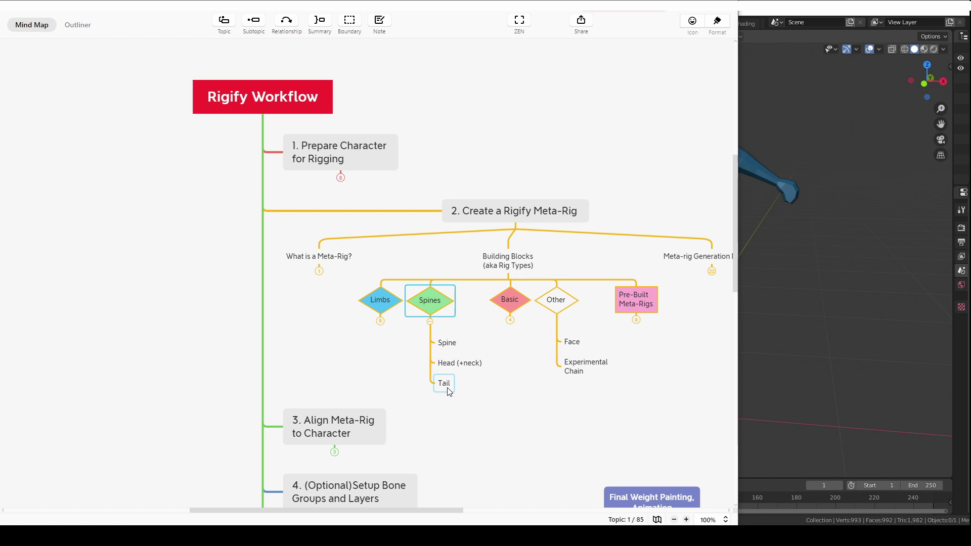
{"action": "left_click_drag", "start_coordinate": [421, 402], "coordinate": [480, 360]}
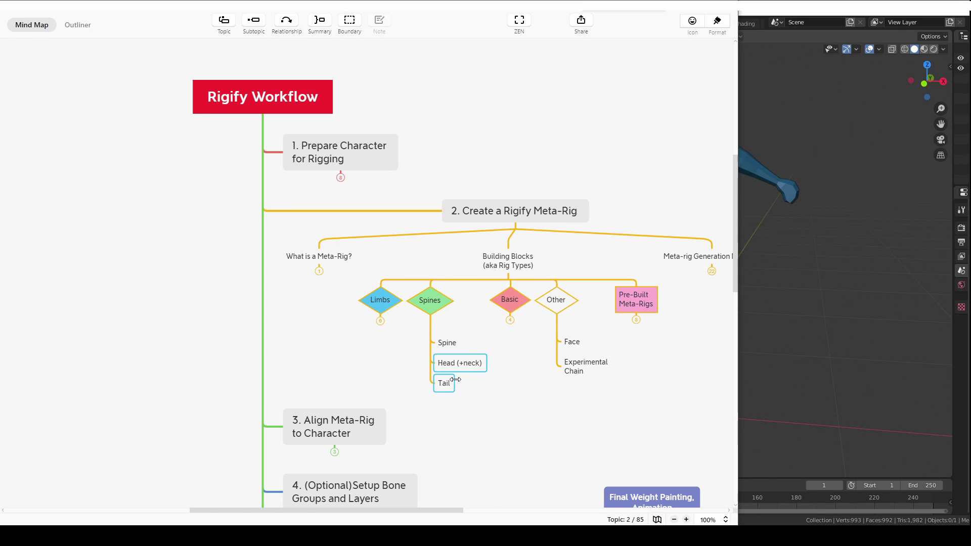
{"action": "left_click", "coordinate": [430, 312]}
{"action": "left_click", "coordinate": [431, 323]}
Step: Expand Basic, select Single Bone, Bone Chain, Pivot and Raw Copy, fold it, and select Face
{"action": "left_click", "coordinate": [478, 321]}
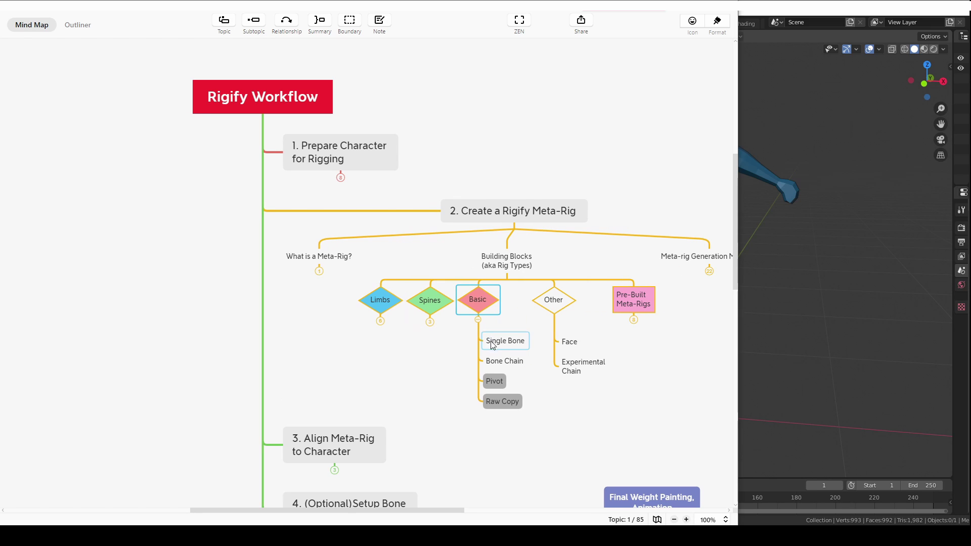
{"action": "left_click", "coordinate": [498, 349]}
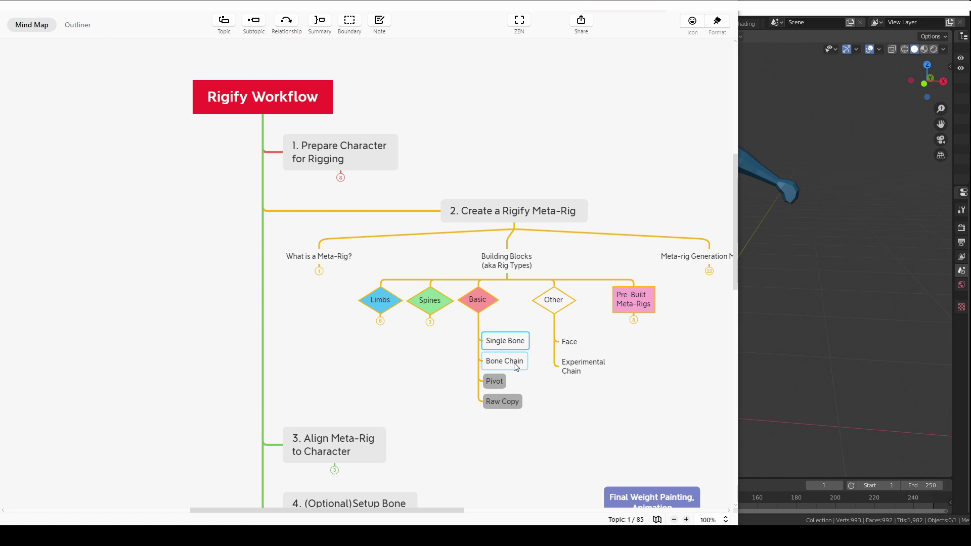
{"action": "left_click", "coordinate": [510, 368]}
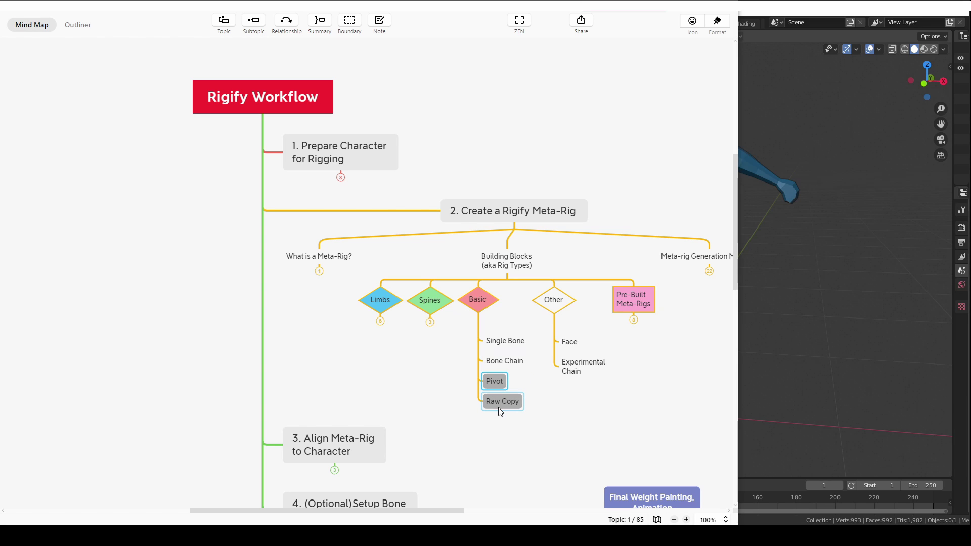
{"action": "left_click_drag", "start_coordinate": [463, 417], "coordinate": [524, 383]}
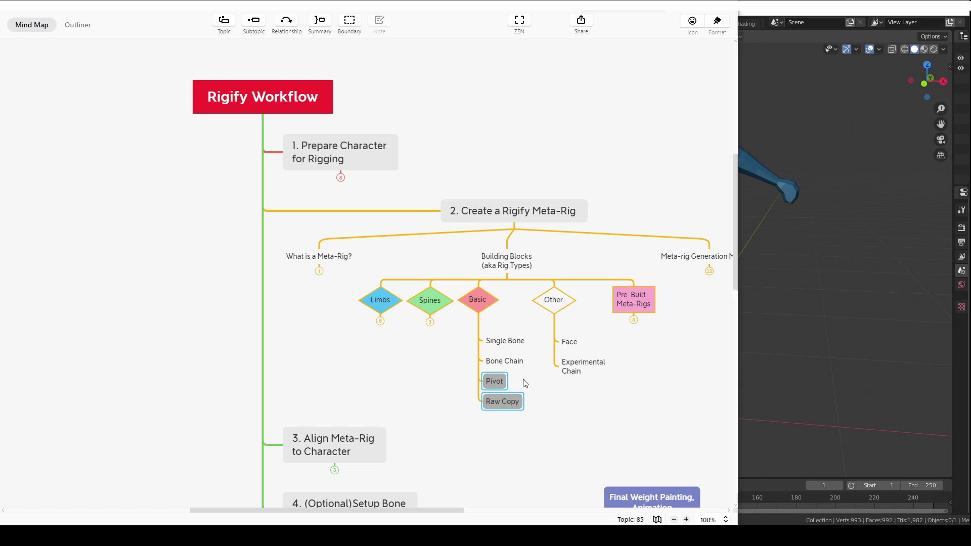
{"action": "left_click", "coordinate": [481, 323]}
{"action": "left_click", "coordinate": [539, 344]}
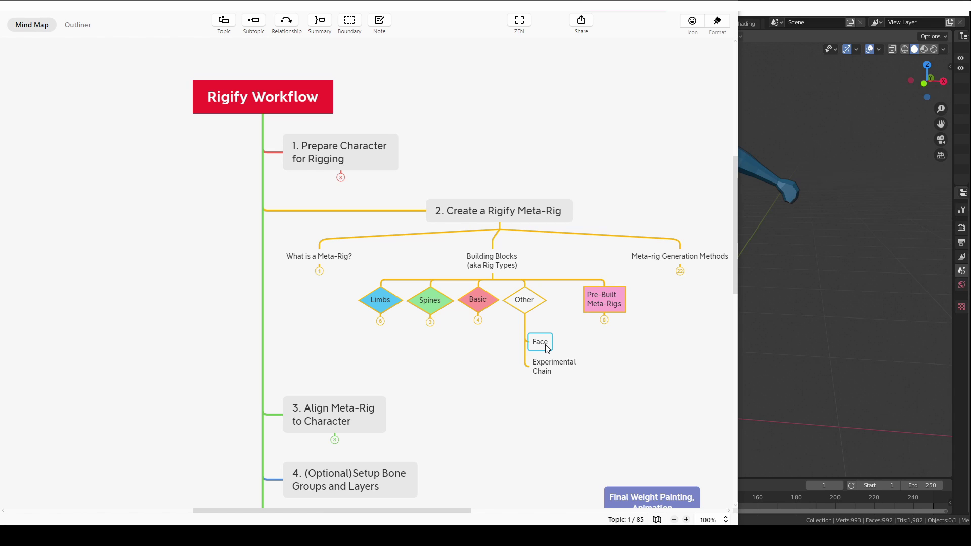
Step: Fold Other, expand Pre-Built Meta-Rigs to its eight rigs, and bring Blender forward
{"action": "left_click", "coordinate": [550, 369]}
{"action": "left_click", "coordinate": [526, 325]}
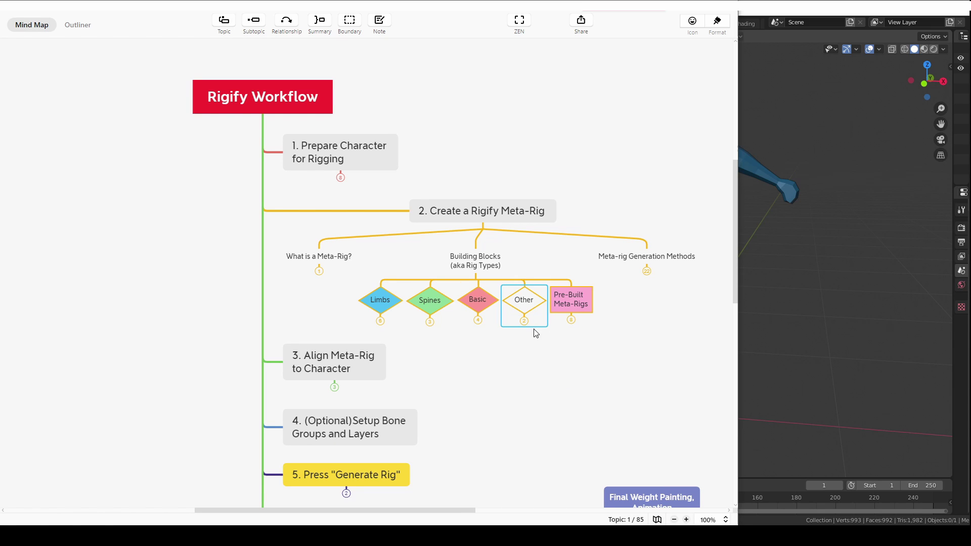
{"action": "left_click", "coordinate": [571, 319]}
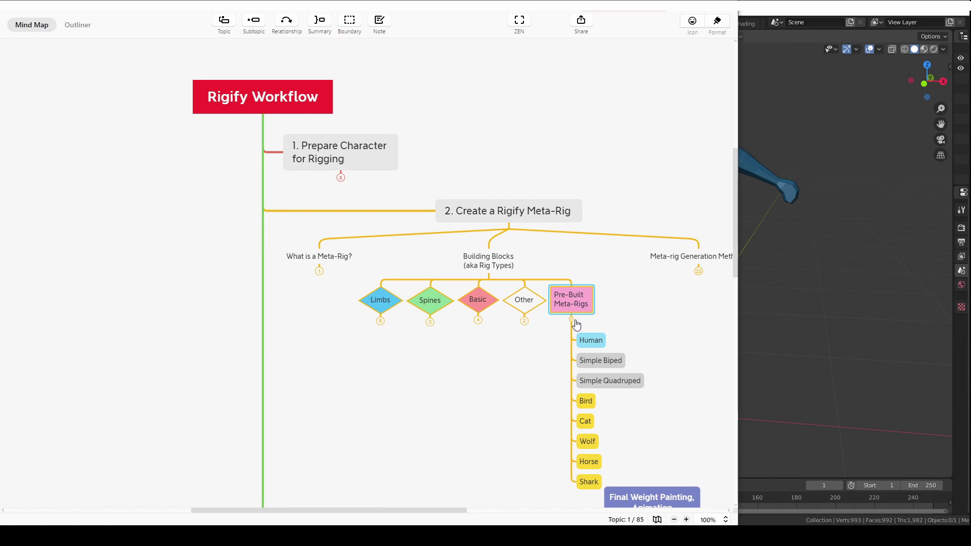
{"action": "left_click", "coordinate": [821, 332]}
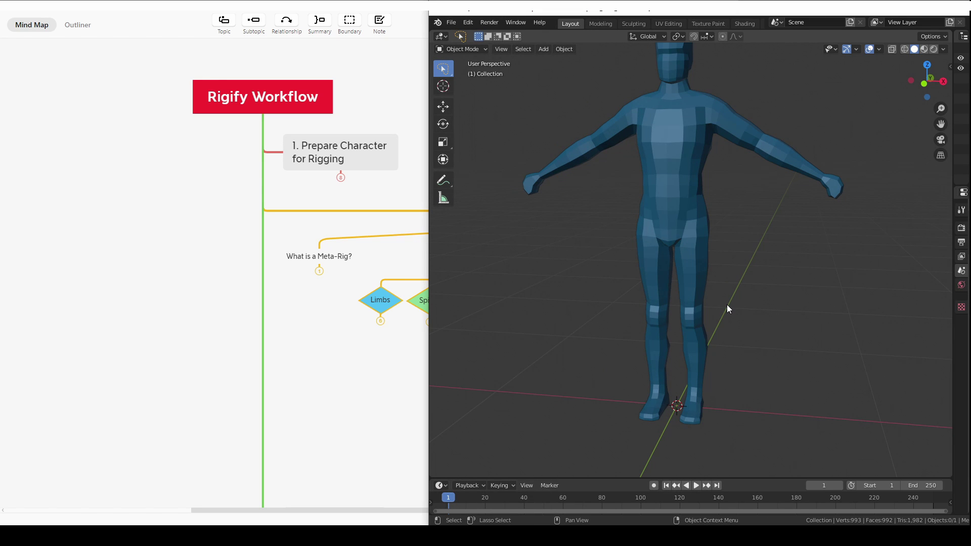
Step: Browse Blender's Armature Human, Animals and Basic presets, then return to XMind's pre-built meta-rig list
{"action": "key", "text": "alt"}
{"action": "key", "text": "shift+a"}
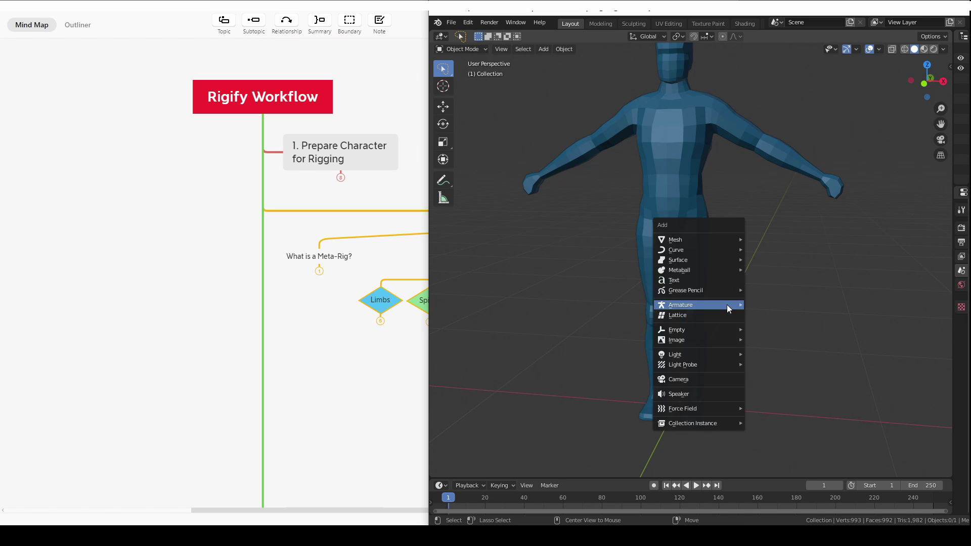
{"action": "mouse_move", "coordinate": [727, 304]}
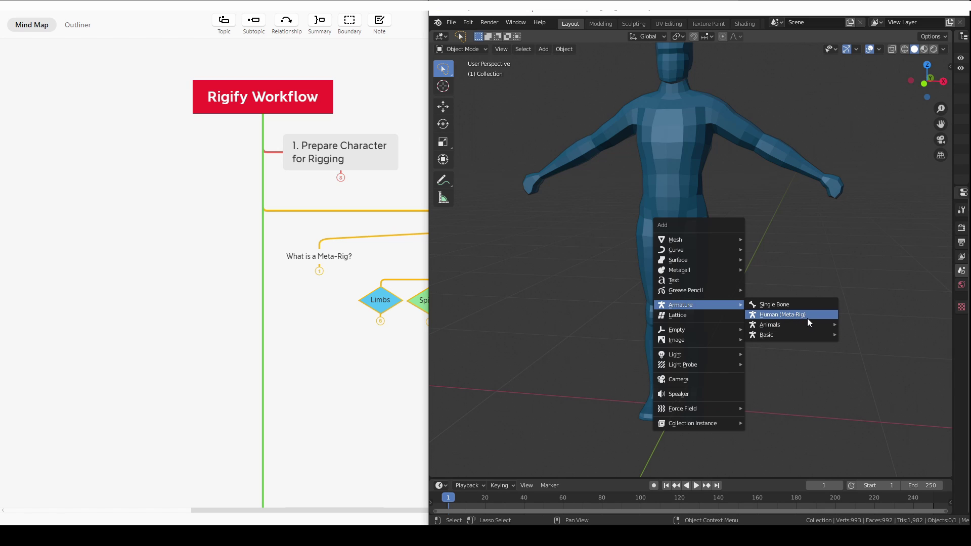
{"action": "mouse_move", "coordinate": [805, 324]}
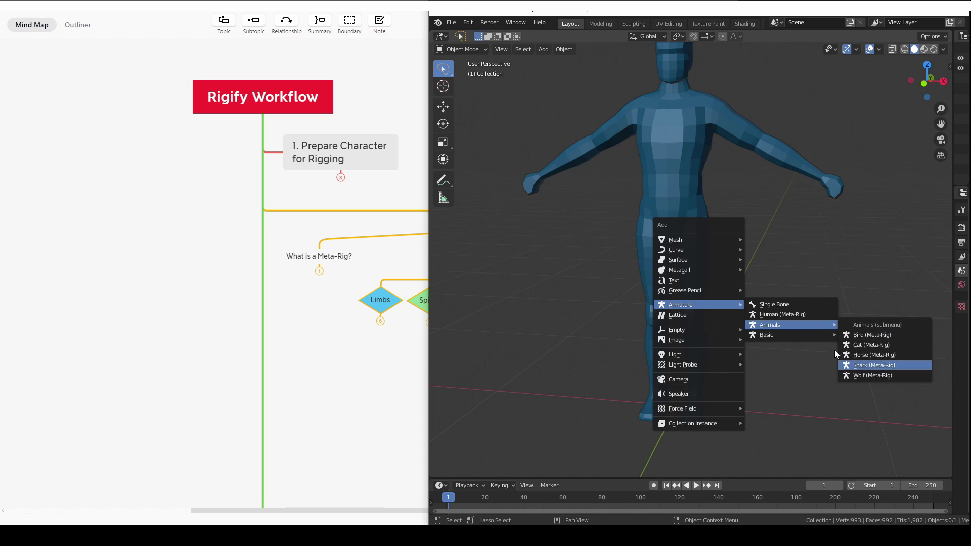
{"action": "mouse_move", "coordinate": [786, 338]}
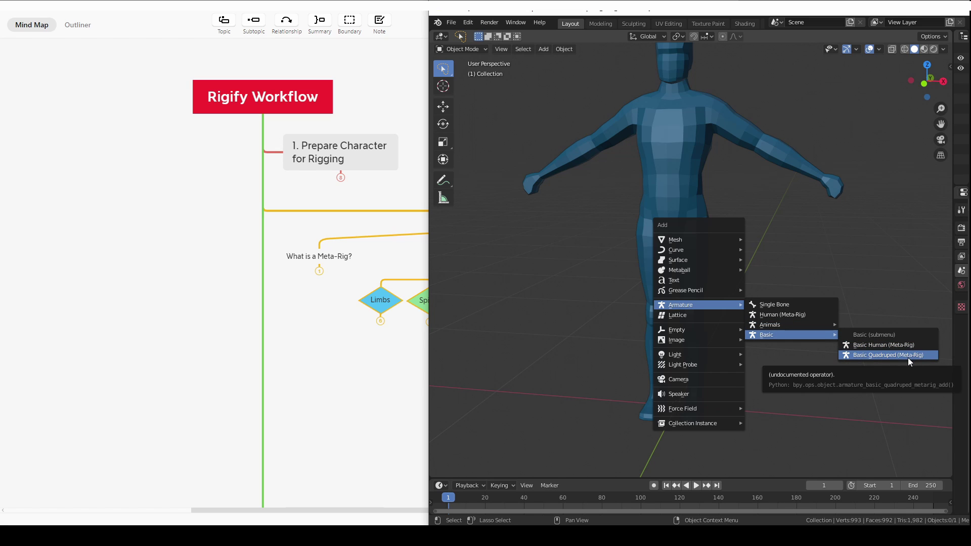
{"action": "left_click", "coordinate": [411, 342]}
{"action": "left_click_drag", "start_coordinate": [490, 318], "coordinate": [449, 298]}
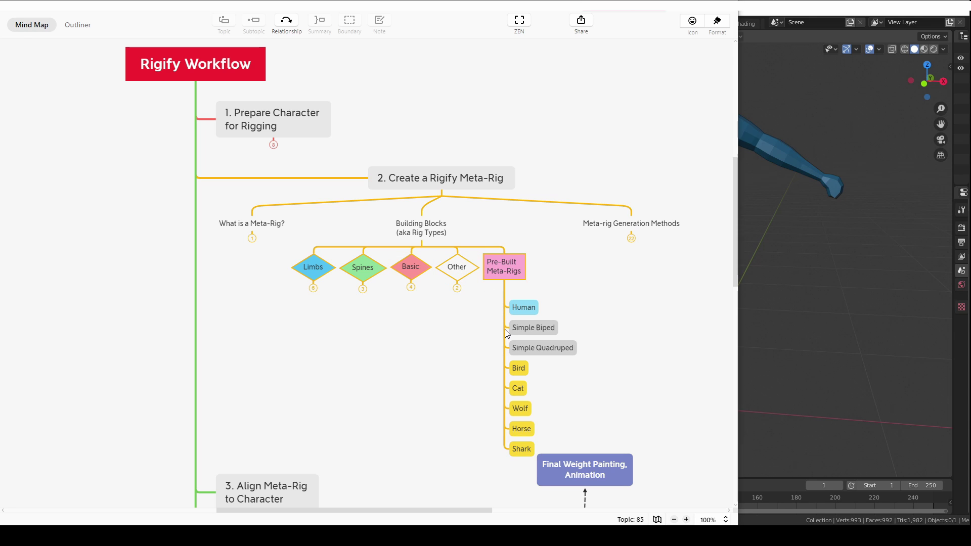
Step: Fold Pre-Built Meta-Rigs and open the meta-rig scene in Blender without saving the character
{"action": "left_click", "coordinate": [503, 287]}
{"action": "left_click_drag", "start_coordinate": [738, 349], "coordinate": [429, 349]}
{"action": "key", "text": "ctrl+q"}
{"action": "left_click", "coordinate": [736, 284]}
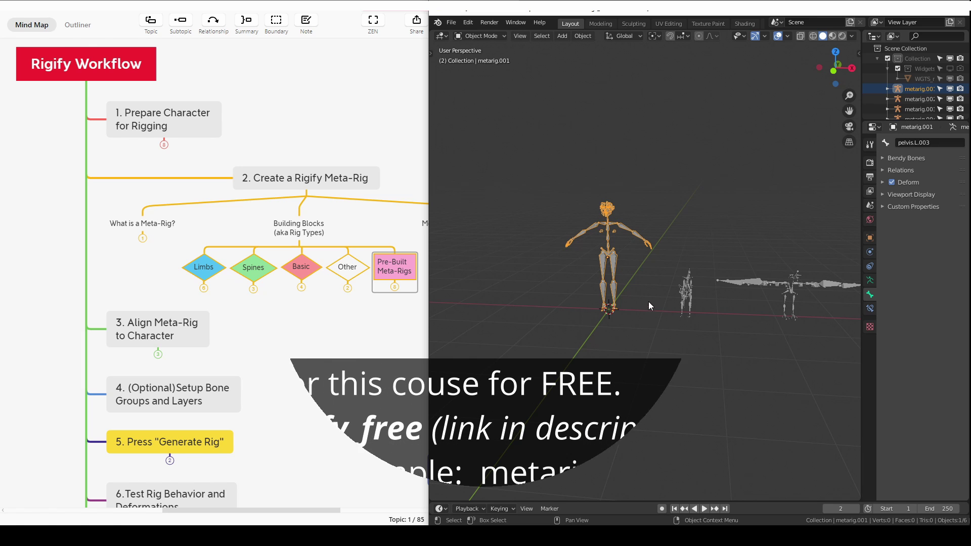
Step: Switch the human meta-rig into Pose Mode and center it in the view
{"action": "scroll", "coordinate": [638, 244], "scroll_direction": "up", "scroll_amount": 3}
{"action": "scroll", "coordinate": [572, 255], "scroll_direction": "down", "scroll_amount": 3}
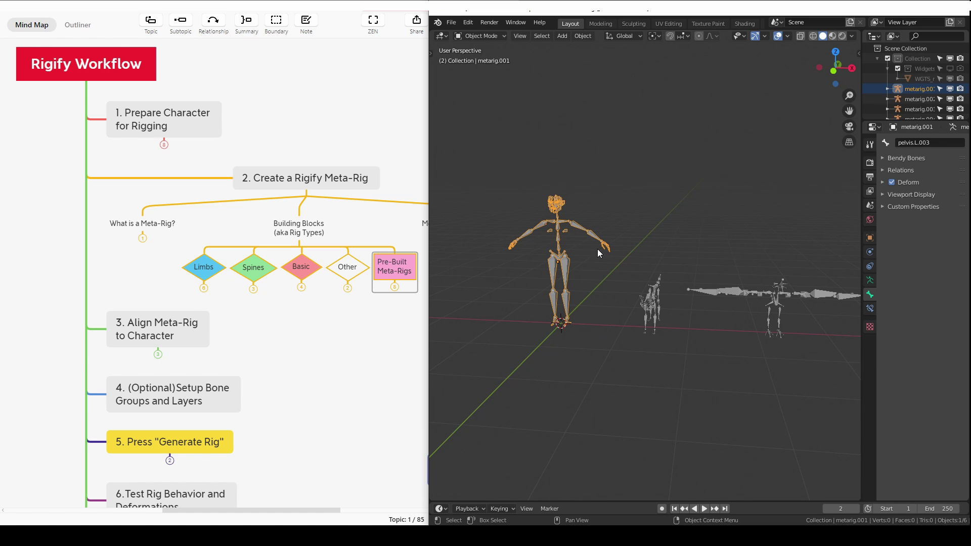
{"action": "key", "text": "ctrl+Tab"}
{"action": "left_click", "coordinate": [562, 282]}
{"action": "scroll", "coordinate": [623, 287], "scroll_direction": "up", "scroll_amount": 3}
{"action": "middle_click_drag", "start_coordinate": [578, 277], "coordinate": [616, 259], "text": "shift"}
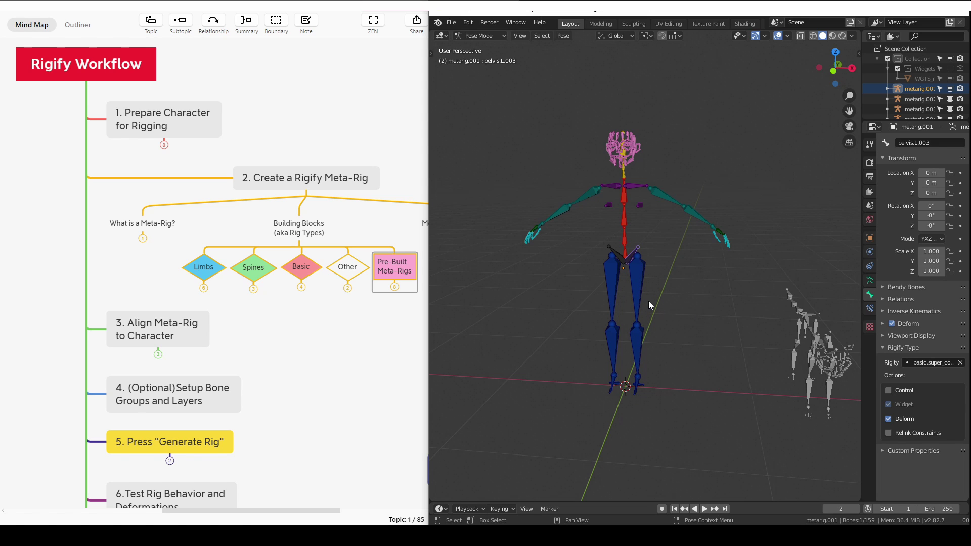
Step: Select the human meta-rig's leg and pelvis bones and orbit in on the torso
{"action": "scroll", "coordinate": [648, 302], "scroll_direction": "up", "scroll_amount": 4}
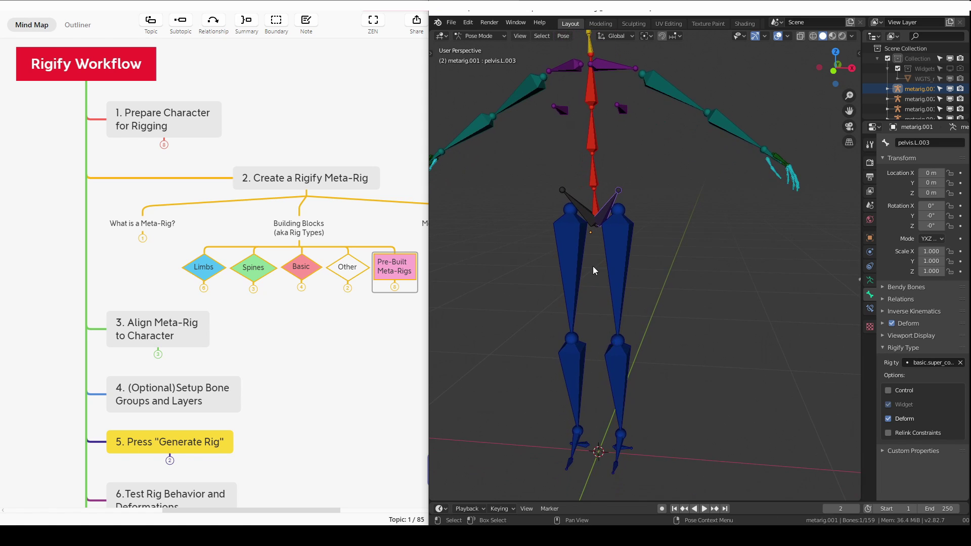
{"action": "scroll", "coordinate": [652, 313], "scroll_direction": "down", "scroll_amount": 3}
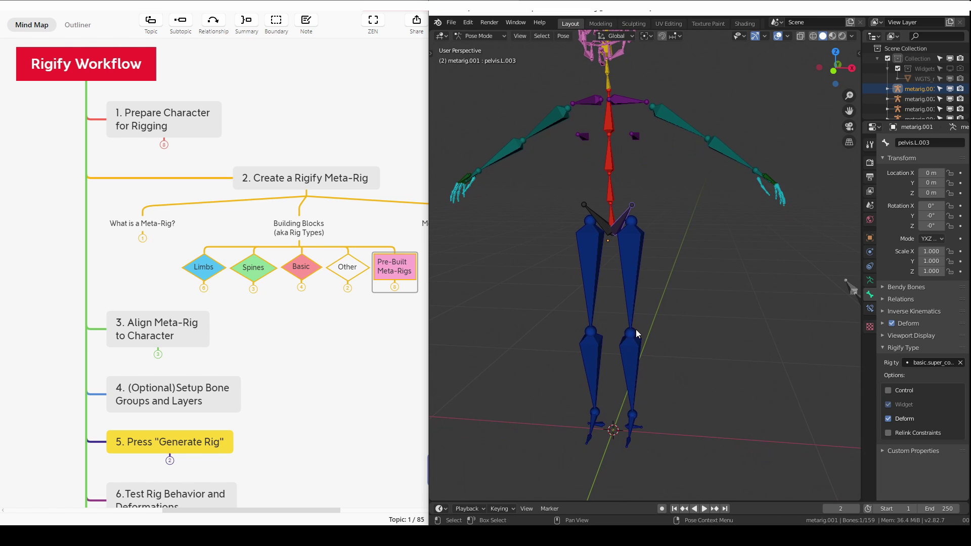
{"action": "left_click_drag", "start_coordinate": [608, 245], "coordinate": [680, 461]}
{"action": "middle_click_drag", "start_coordinate": [611, 252], "coordinate": [612, 318]}
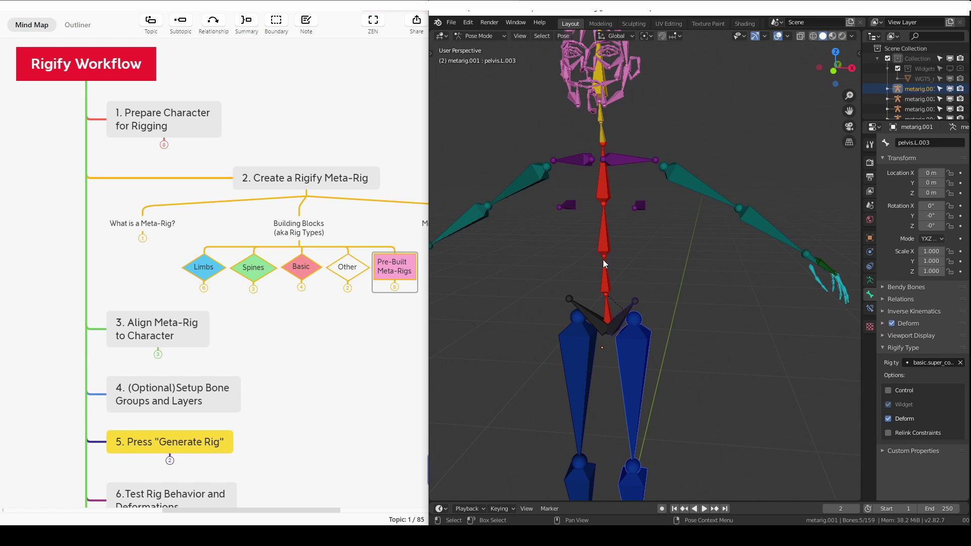
{"action": "middle_click_drag", "start_coordinate": [605, 181], "coordinate": [614, 229]}
{"action": "middle_click_drag", "start_coordinate": [629, 187], "coordinate": [617, 188]}
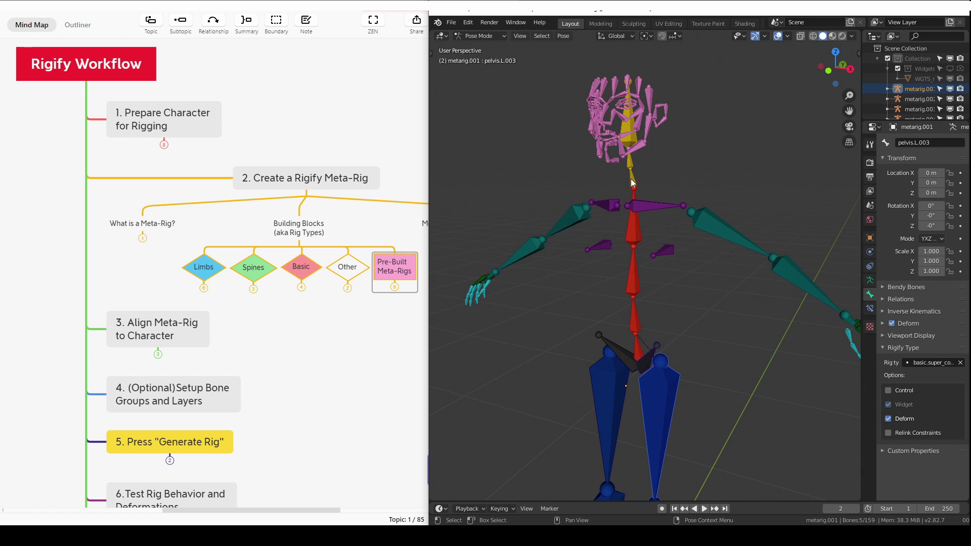
{"action": "mouse_move", "coordinate": [639, 159]}
{"action": "middle_mouse_down"}
{"action": "mouse_move", "coordinate": [703, 289]}
{"action": "mouse_move", "coordinate": [639, 259]}
{"action": "mouse_move", "coordinate": [626, 163]}
{"action": "middle_mouse_up"}
Step: Select and frame the hand bones, then orbit to a frontal view of the head
{"action": "left_click_drag", "start_coordinate": [630, 172], "coordinate": [753, 273]}
{"action": "middle_click_drag", "start_coordinate": [775, 299], "coordinate": [673, 273]}
{"action": "key", "text": "KP_Decimal"}
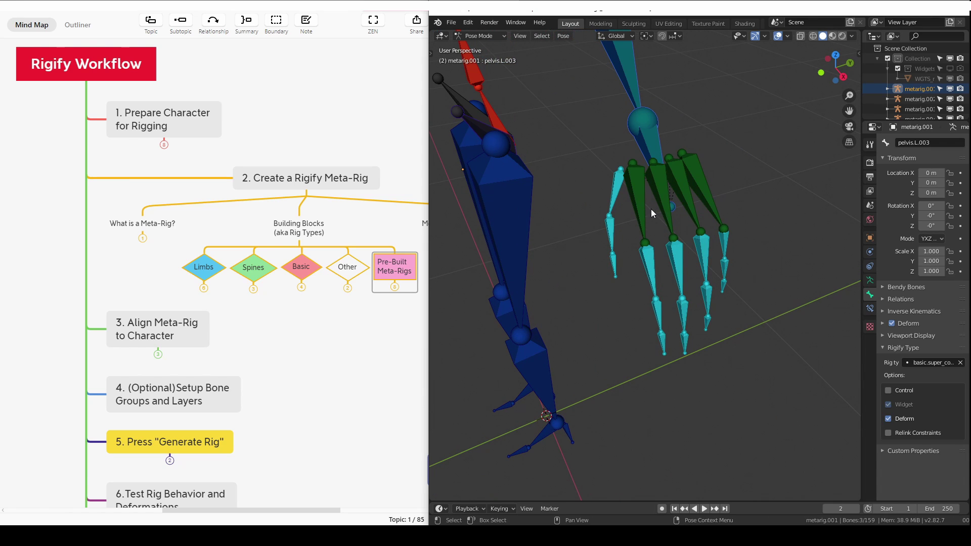
{"action": "middle_click_drag", "start_coordinate": [712, 311], "coordinate": [721, 304]}
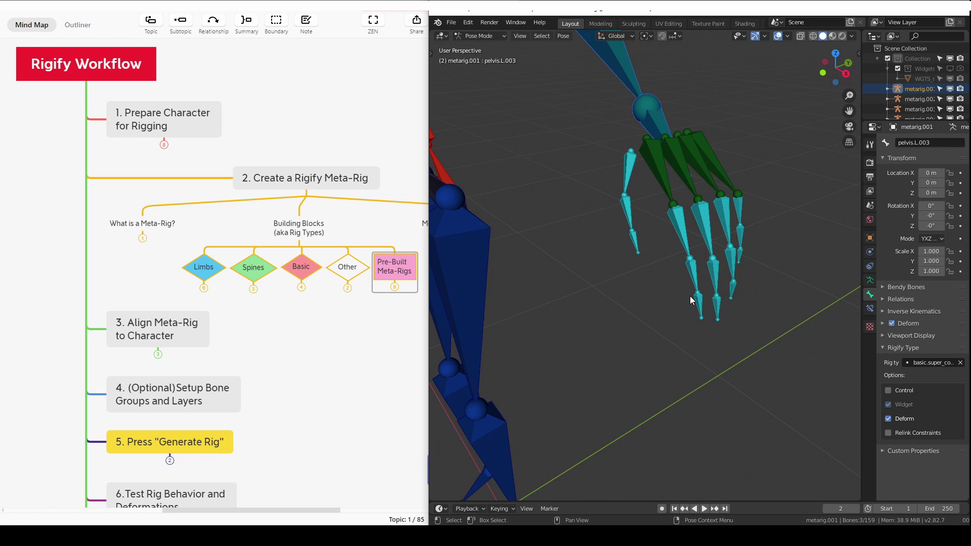
{"action": "middle_click_drag", "start_coordinate": [681, 253], "coordinate": [605, 230]}
{"action": "scroll", "coordinate": [695, 242], "scroll_direction": "down", "scroll_amount": 5}
{"action": "scroll", "coordinate": [533, 183], "scroll_direction": "up", "scroll_amount": 4}
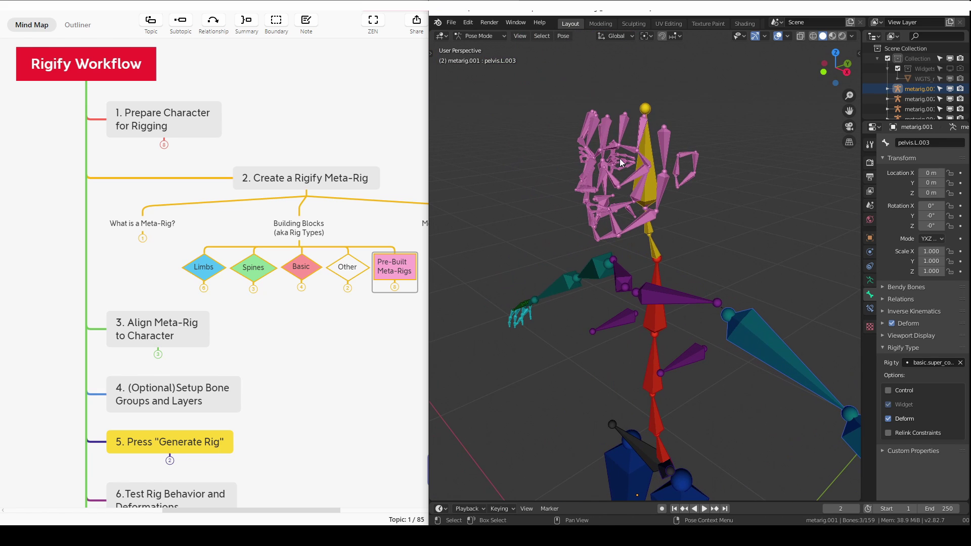
{"action": "middle_click_drag", "start_coordinate": [631, 145], "coordinate": [696, 297]}
Step: Trial-rotate shoulder.L.004, then cancel the rotation to restore it
{"action": "left_click", "coordinate": [686, 295]}
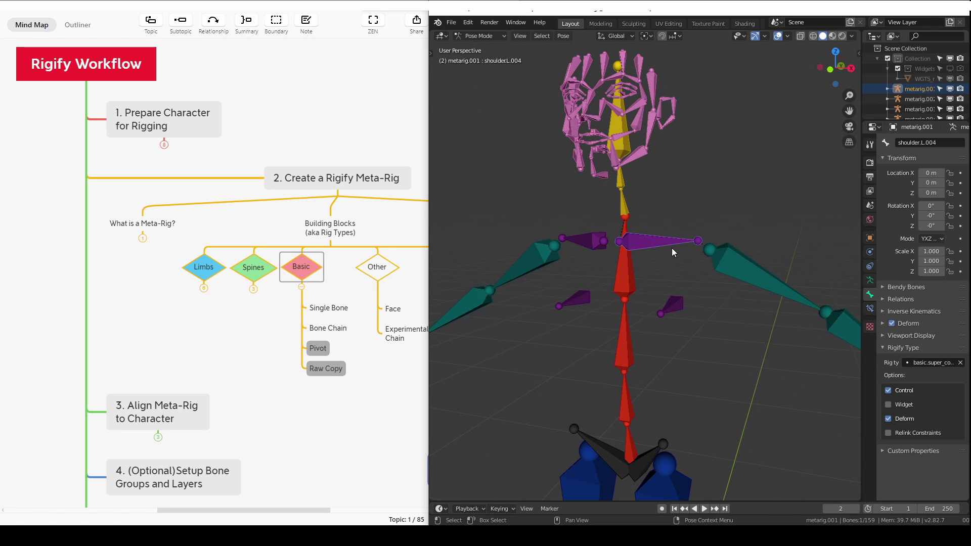
{"action": "key", "text": "r"}
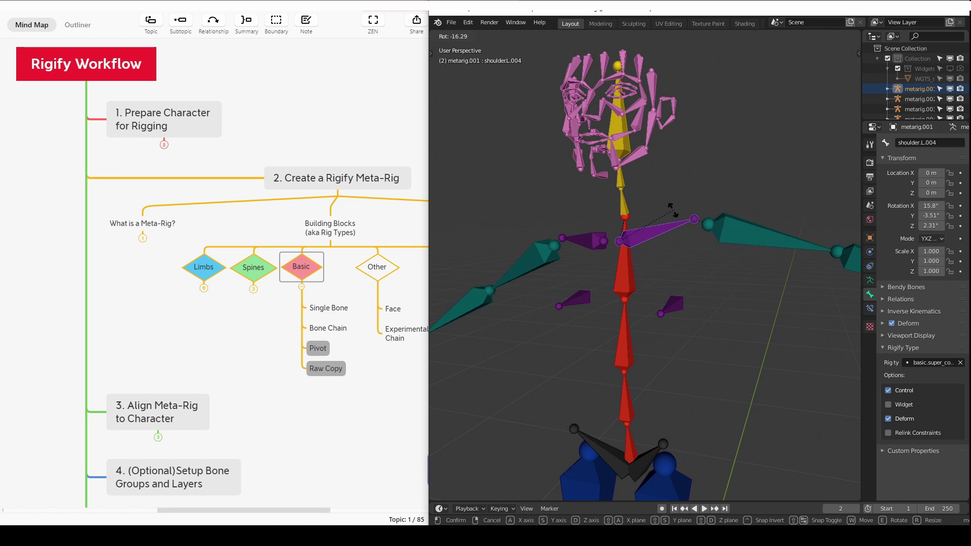
{"action": "right_click", "coordinate": [660, 392]}
{"action": "mouse_move", "coordinate": [660, 392]}
{"action": "middle_mouse_down", "text": "shift"}
{"action": "mouse_move", "coordinate": [667, 318]}
{"action": "mouse_move", "coordinate": [653, 393]}
{"action": "middle_mouse_up", "text": "shift"}
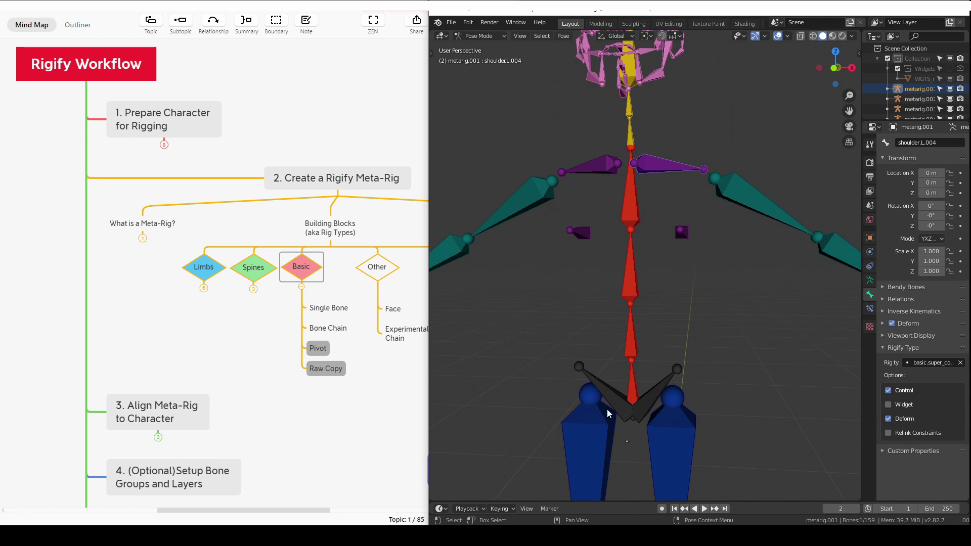
Step: Make pelvis.L.003 active, return to Object Mode, and bring the cat and winged rigs into view
{"action": "left_click", "coordinate": [648, 399]}
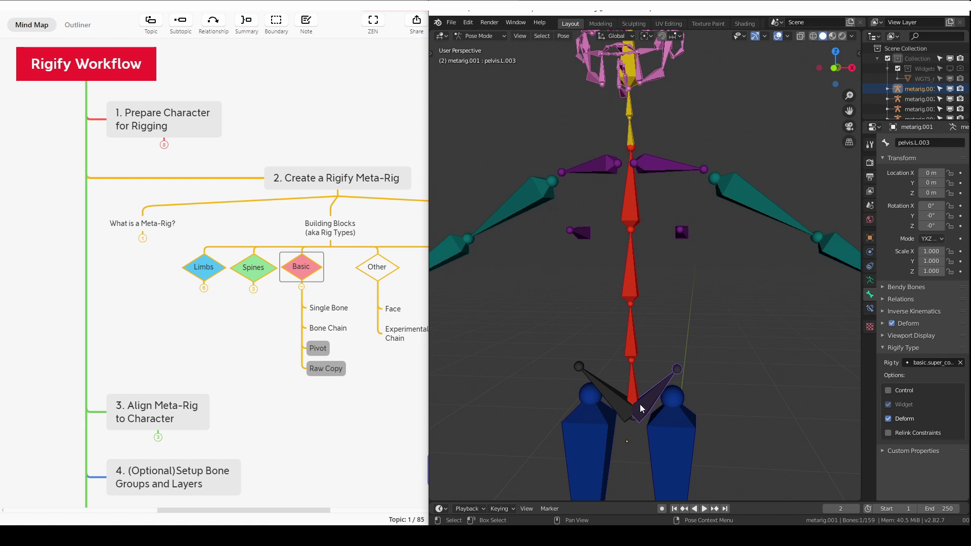
{"action": "middle_click_drag", "start_coordinate": [617, 411], "coordinate": [647, 392], "text": "shift"}
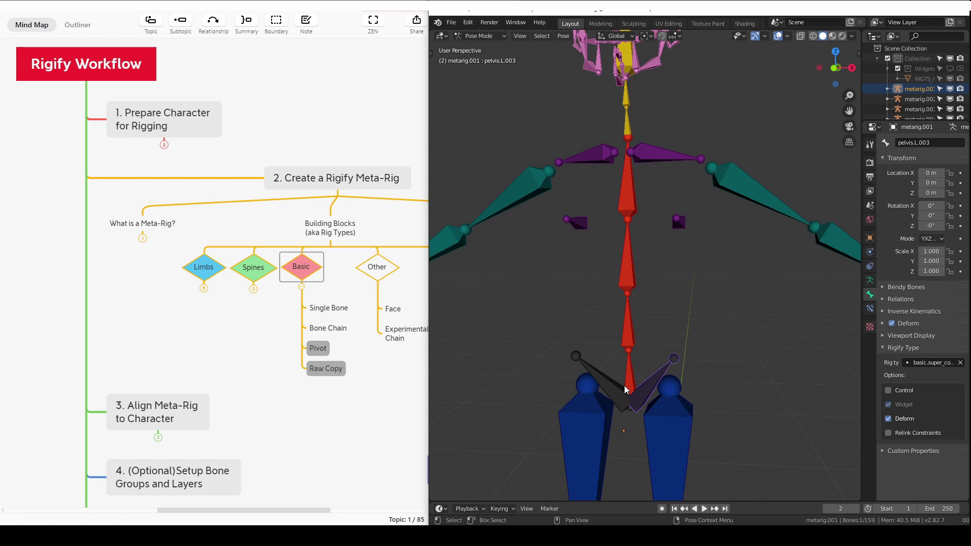
{"action": "scroll", "coordinate": [632, 380], "scroll_direction": "down", "scroll_amount": 6}
{"action": "key", "text": "ctrl+Tab"}
{"action": "scroll", "coordinate": [808, 389], "scroll_direction": "down", "scroll_amount": 2}
{"action": "middle_click_drag", "start_coordinate": [808, 390], "coordinate": [567, 387], "text": "shift"}
Step: Put the winged meta-rig in Pose Mode and inspect spine.042, neck.001 and tail bone spine.039
{"action": "left_click", "coordinate": [729, 338]}
{"action": "middle_click_drag", "start_coordinate": [730, 338], "coordinate": [692, 385]}
{"action": "key", "text": "ctrl+Tab"}
{"action": "scroll", "coordinate": [680, 430], "scroll_direction": "up", "scroll_amount": 2}
{"action": "scroll", "coordinate": [680, 430], "scroll_direction": "up", "scroll_amount": 3}
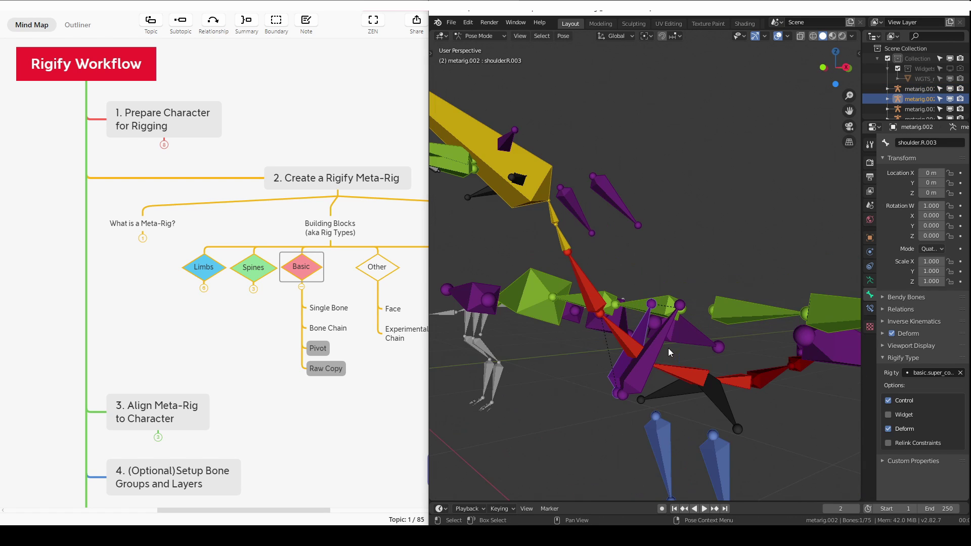
{"action": "left_click", "coordinate": [687, 375]}
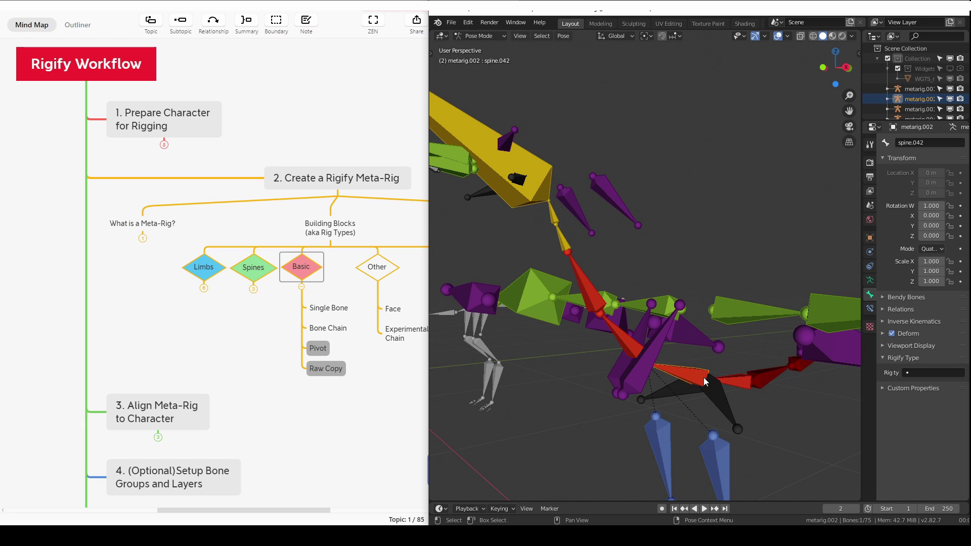
{"action": "middle_click_drag", "start_coordinate": [662, 369], "coordinate": [597, 341]}
{"action": "left_click", "coordinate": [571, 319]}
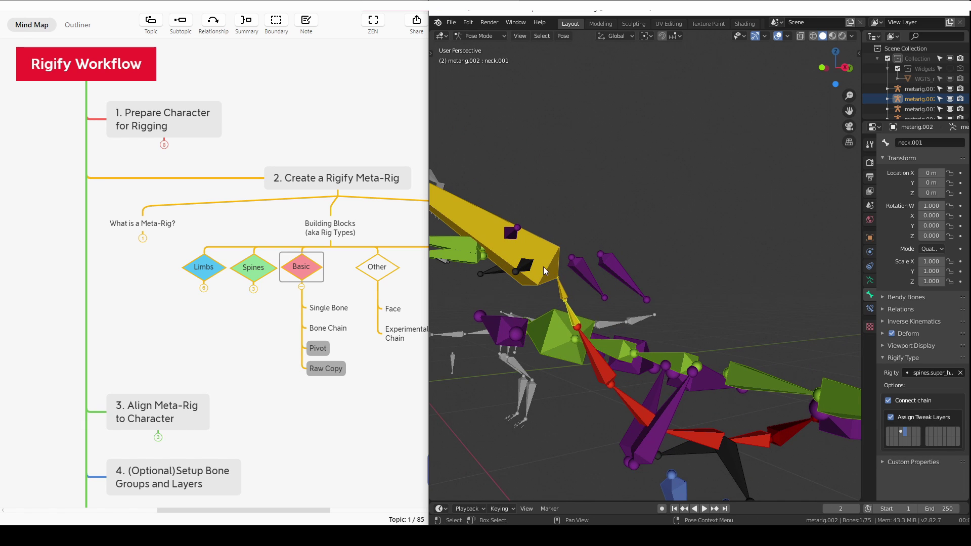
{"action": "middle_click_drag", "start_coordinate": [570, 292], "coordinate": [619, 445]}
{"action": "left_click", "coordinate": [619, 446]}
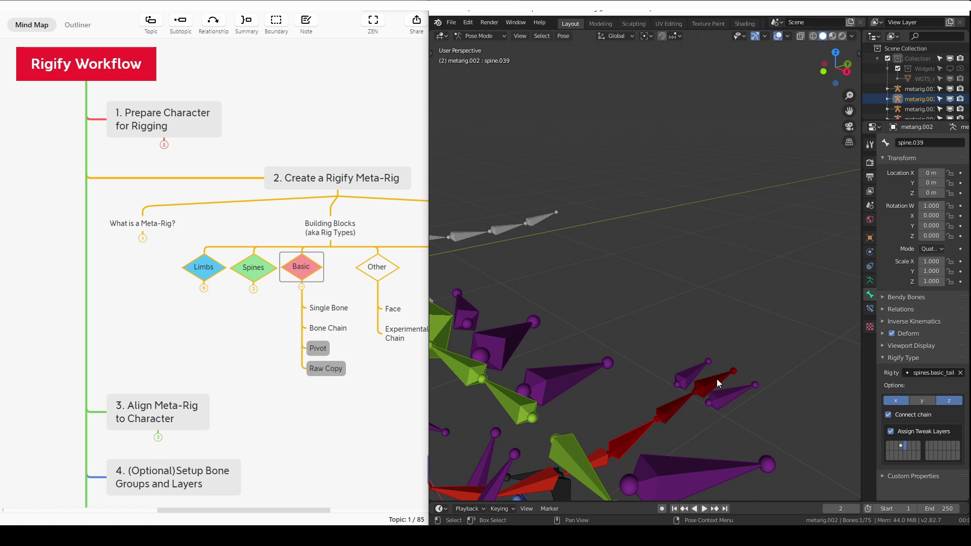
Step: Make feather bone w_feather004.L active, orbit the wing bones, and pull back to the whole rig
{"action": "middle_click_drag", "start_coordinate": [614, 460], "coordinate": [624, 371], "text": "shift"}
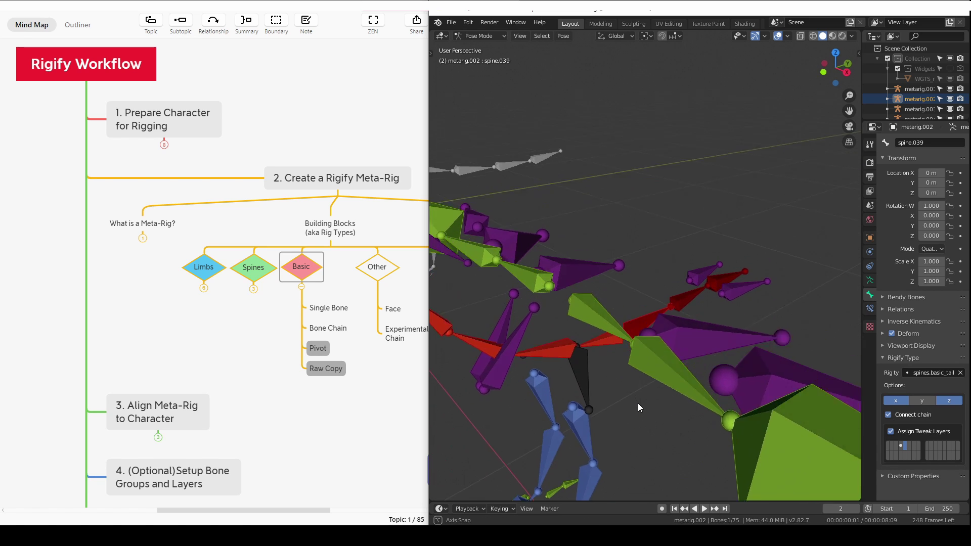
{"action": "middle_click_drag", "start_coordinate": [638, 408], "coordinate": [690, 408]}
{"action": "left_click", "coordinate": [683, 413]}
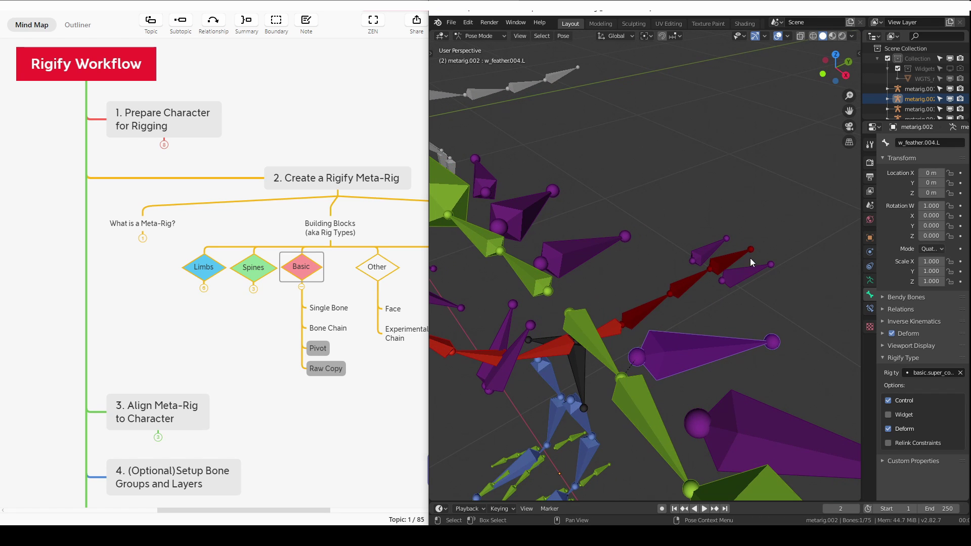
{"action": "middle_click_drag", "start_coordinate": [747, 297], "coordinate": [629, 295]}
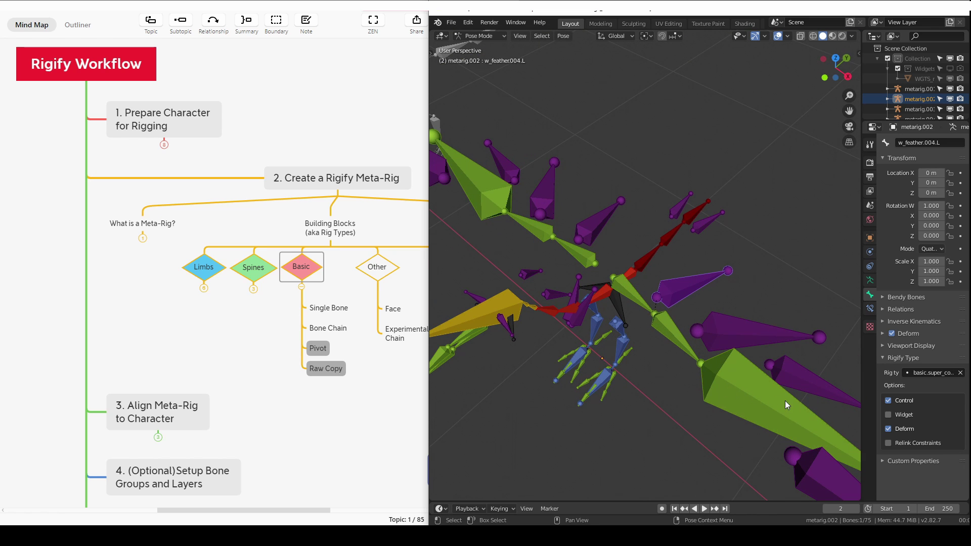
{"action": "middle_click_drag", "start_coordinate": [746, 397], "coordinate": [675, 365]}
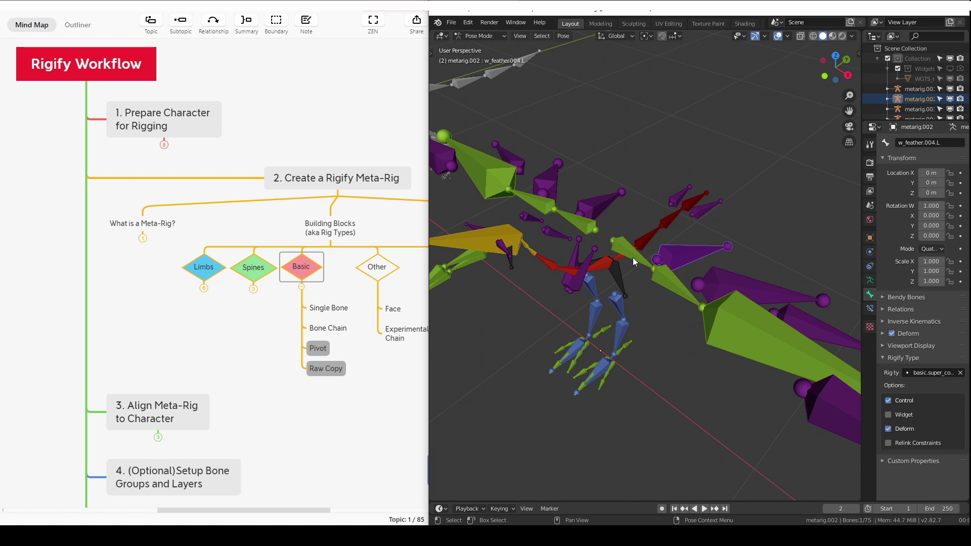
{"action": "scroll", "coordinate": [683, 363], "scroll_direction": "up", "scroll_amount": 5}
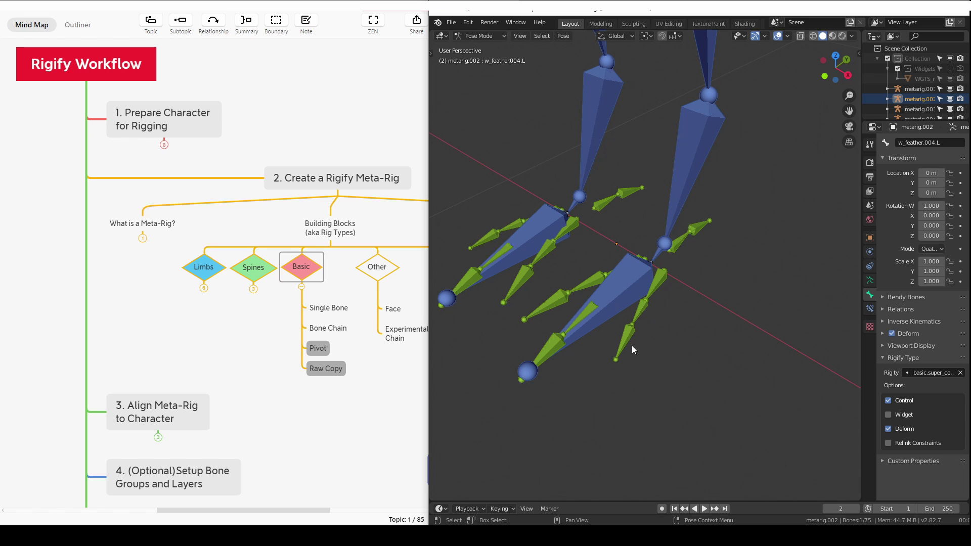
{"action": "scroll", "coordinate": [648, 311], "scroll_direction": "down", "scroll_amount": 5}
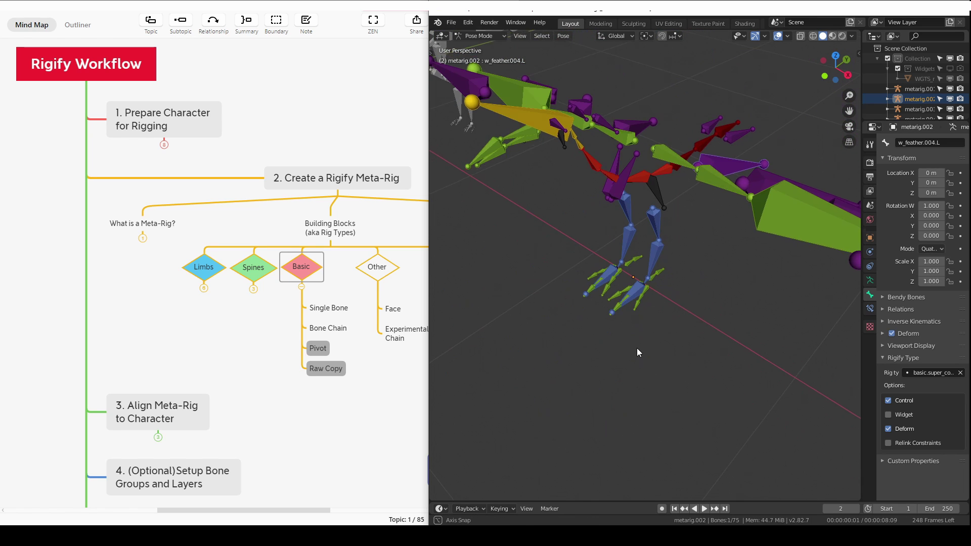
{"action": "middle_click_drag", "start_coordinate": [636, 347], "coordinate": [670, 342]}
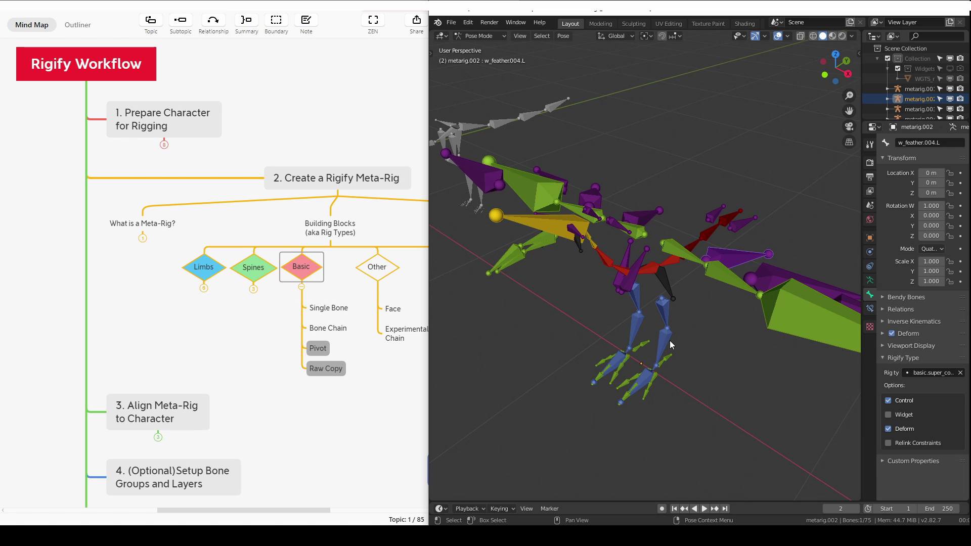
Step: Return the meta-rig to Object Mode, then in XMind expand Pre-Built Meta-Rigs and fold Building Blocks
{"action": "key", "text": "ctrl+Tab"}
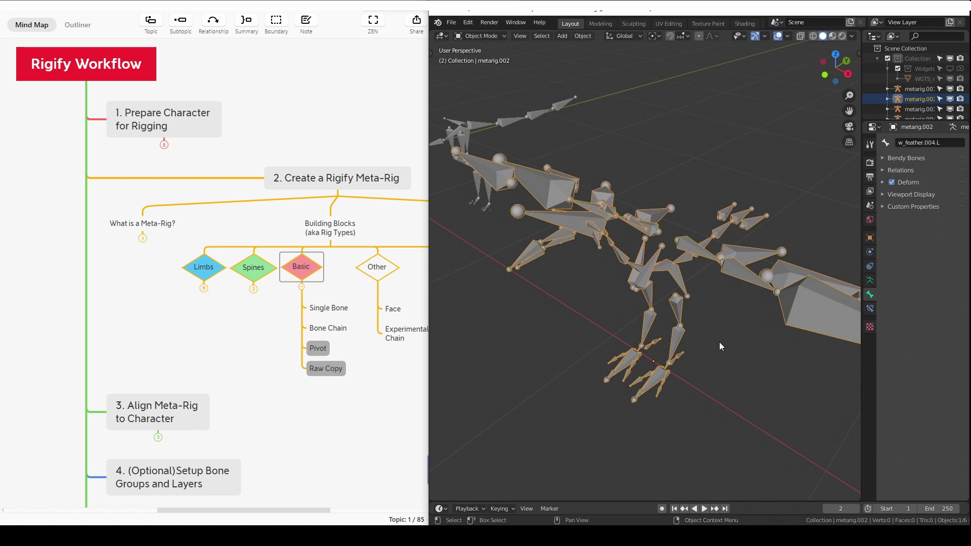
{"action": "left_click", "coordinate": [301, 402]}
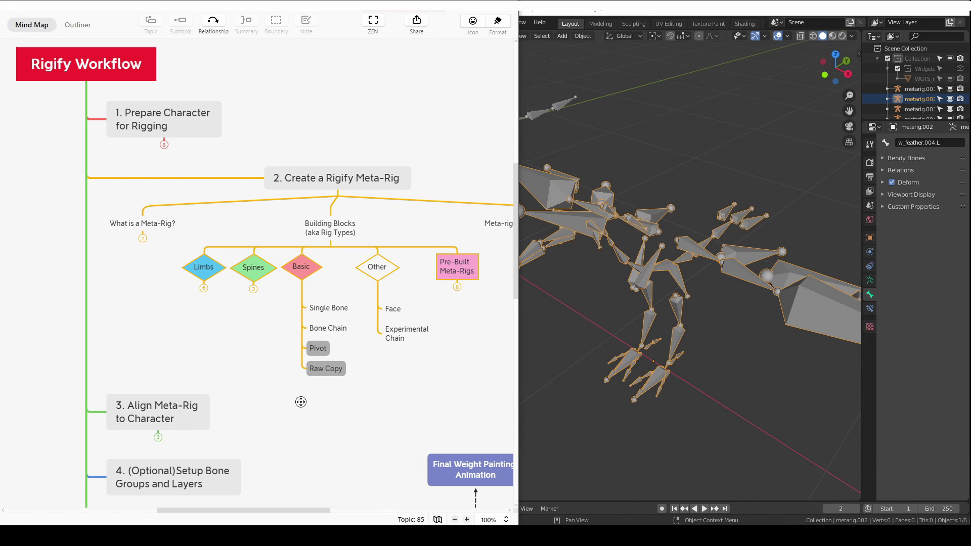
{"action": "left_click", "coordinate": [456, 286]}
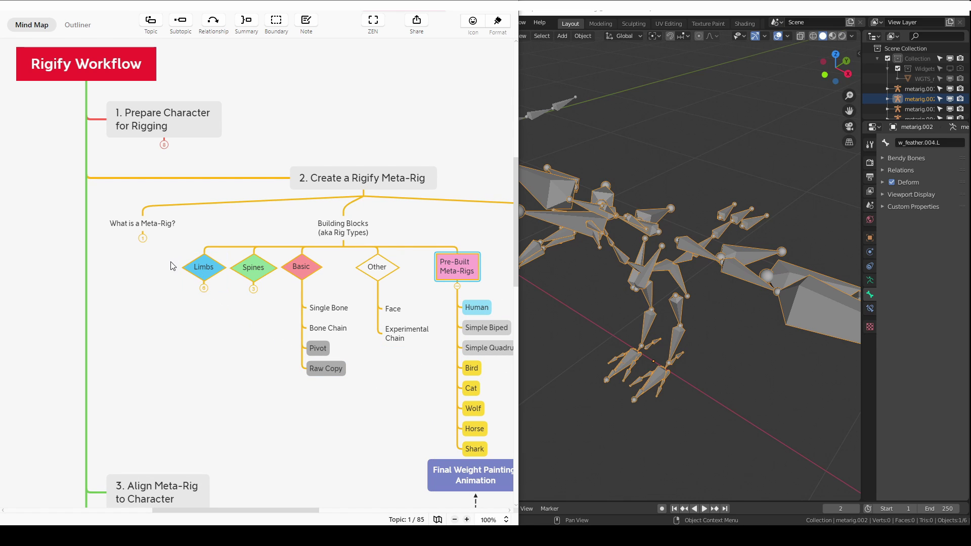
{"action": "left_click_drag", "start_coordinate": [170, 262], "coordinate": [400, 286]}
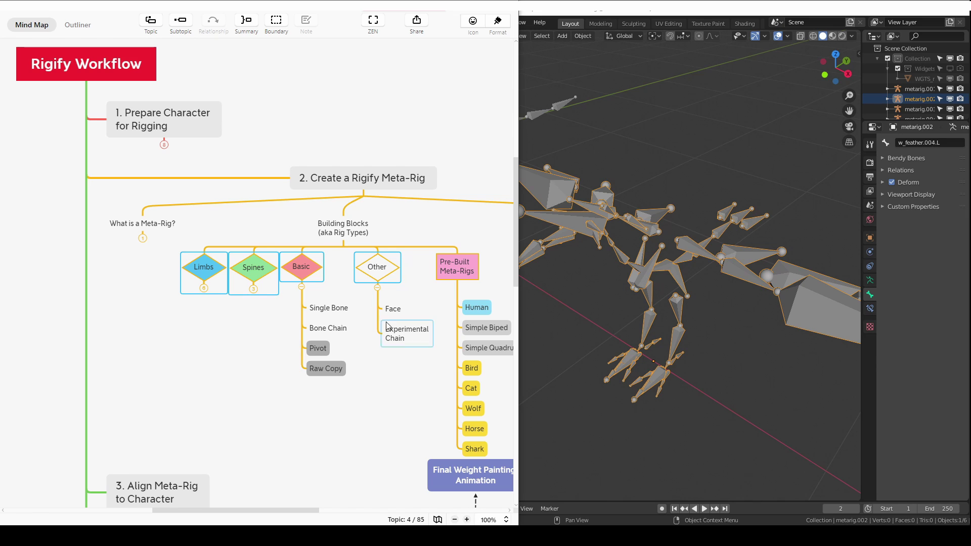
{"action": "left_click", "coordinate": [343, 243]}
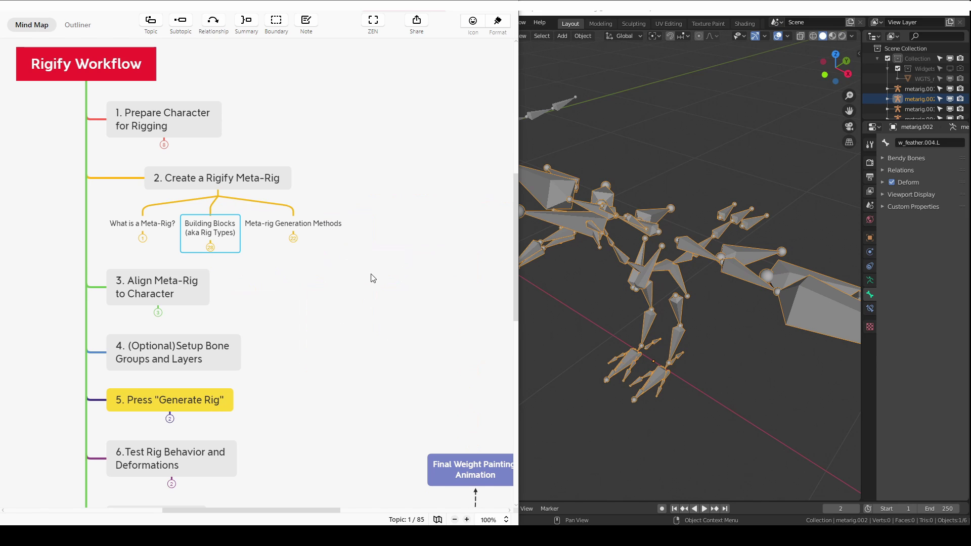
{"action": "left_click", "coordinate": [293, 238]}
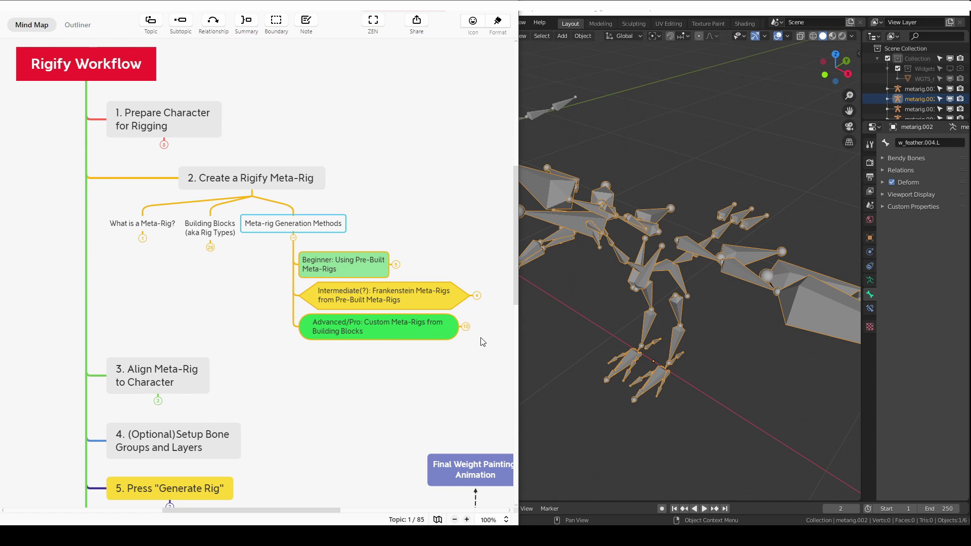
{"action": "left_click", "coordinate": [564, 315]}
{"action": "key", "text": "shift+a"}
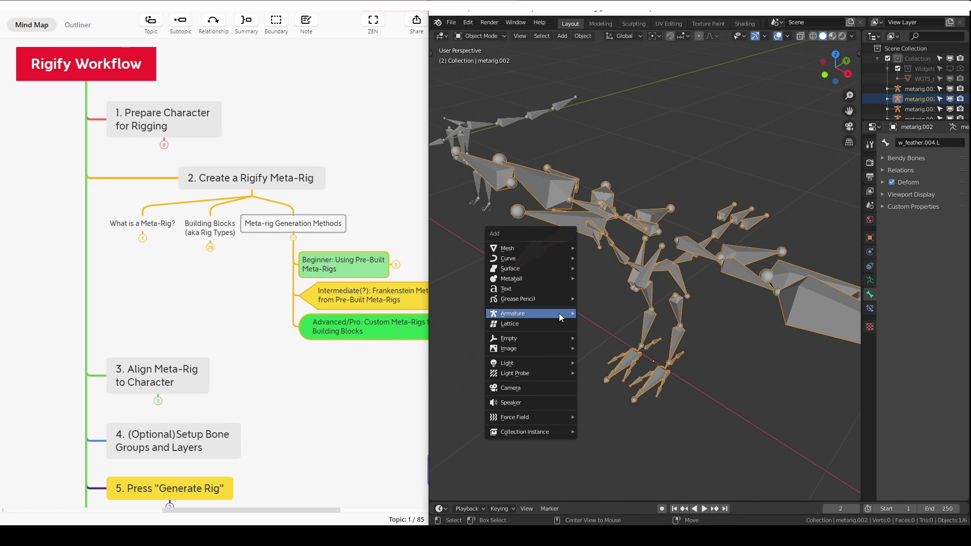
{"action": "mouse_move", "coordinate": [559, 313]}
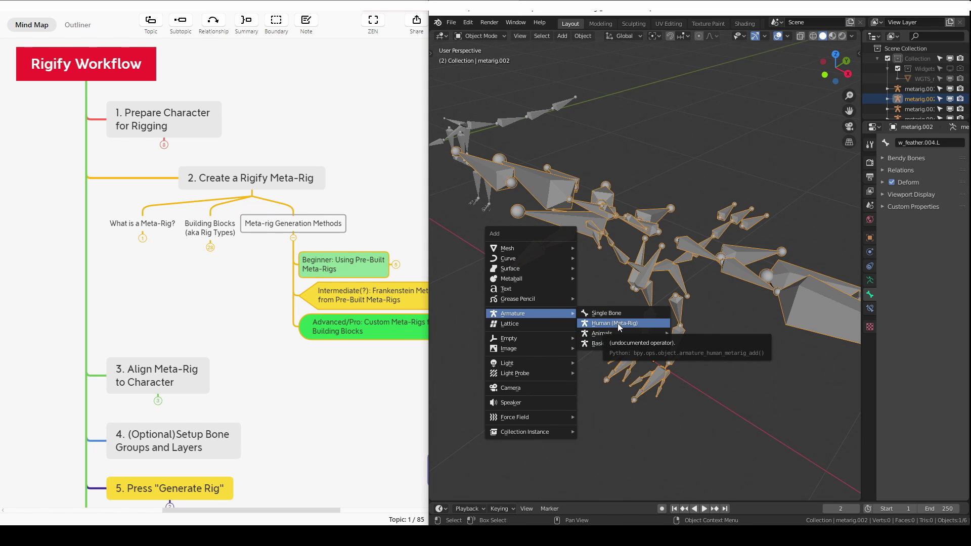
{"action": "left_click", "coordinate": [395, 271]}
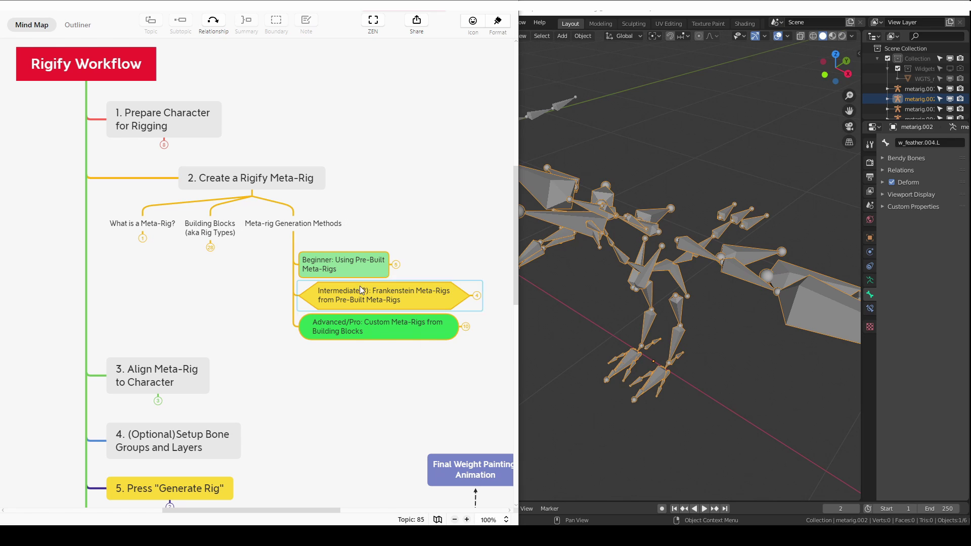
Step: Expand the Beginner method's pros and cons, then expand and refold the Building Blocks branch
{"action": "left_click", "coordinate": [396, 267]}
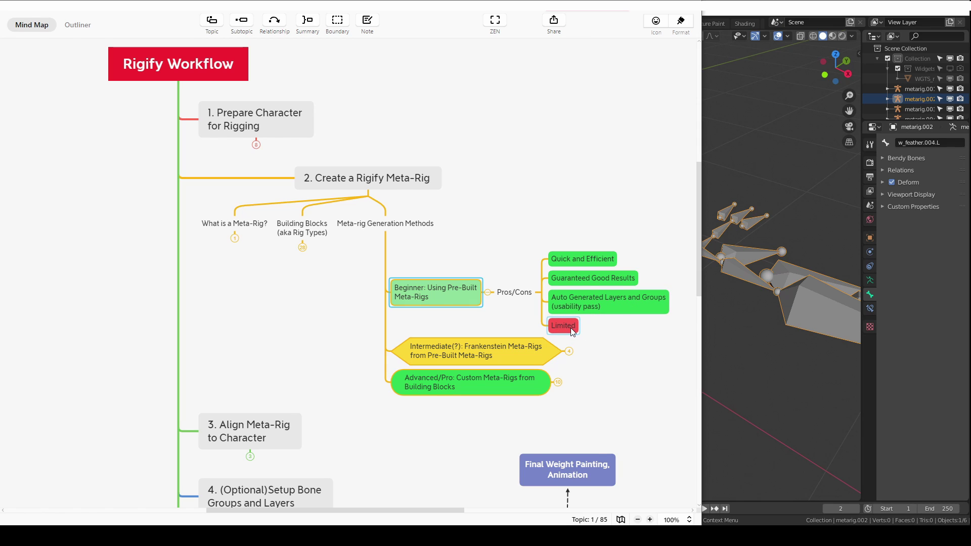
{"action": "left_click", "coordinate": [302, 247]}
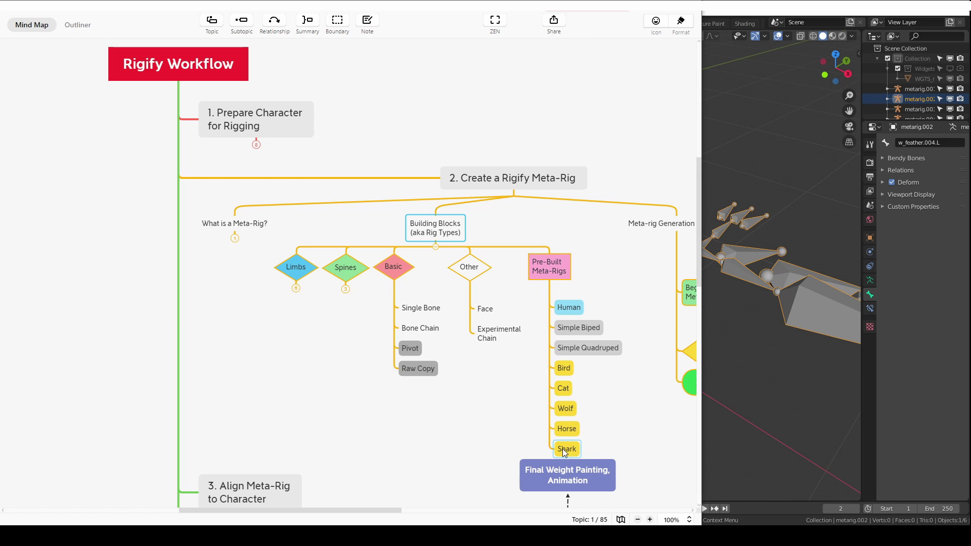
{"action": "left_click", "coordinate": [436, 249]}
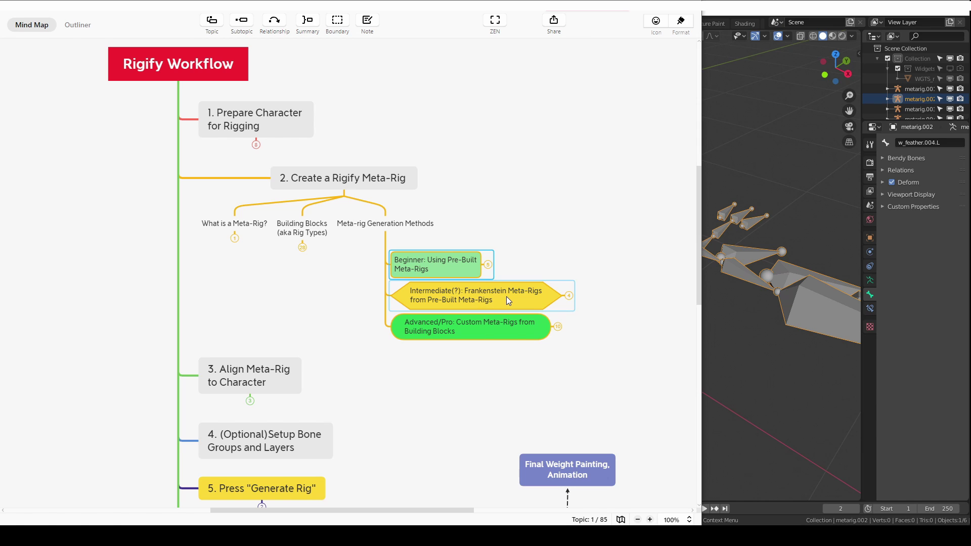
{"action": "left_click", "coordinate": [569, 297]}
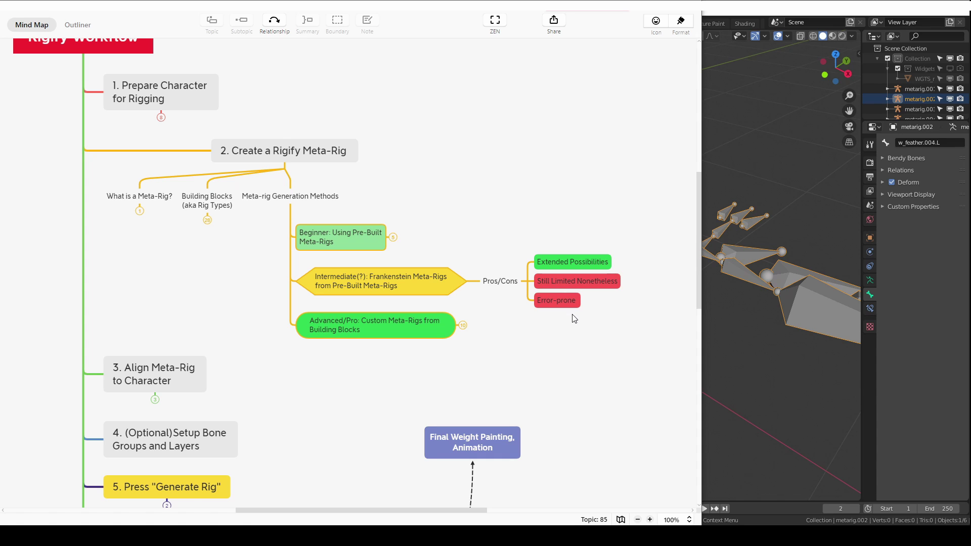
{"action": "left_click", "coordinate": [473, 281]}
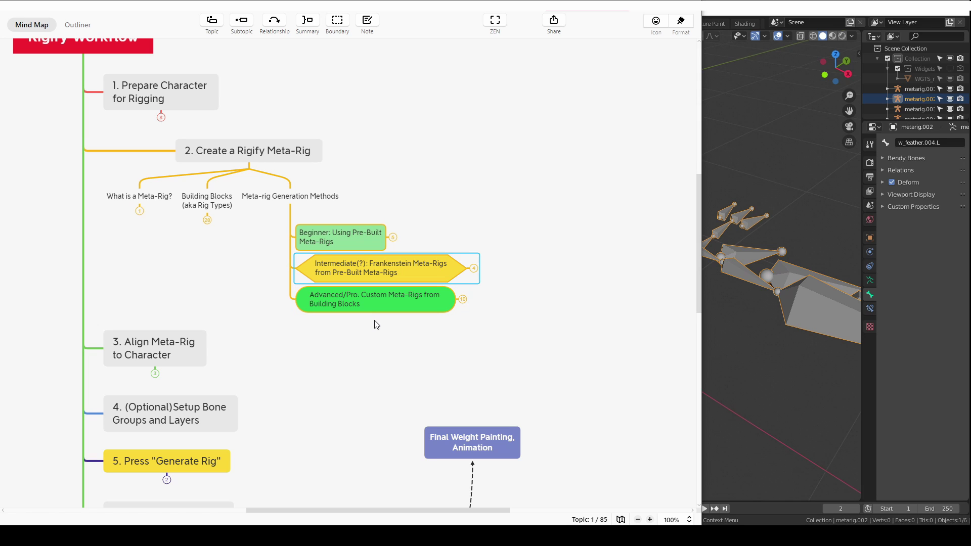
Step: Expand Advanced/Pro's six pros and cons, browse Few Limitations' three reasons, then refold them
{"action": "left_click", "coordinate": [462, 300]}
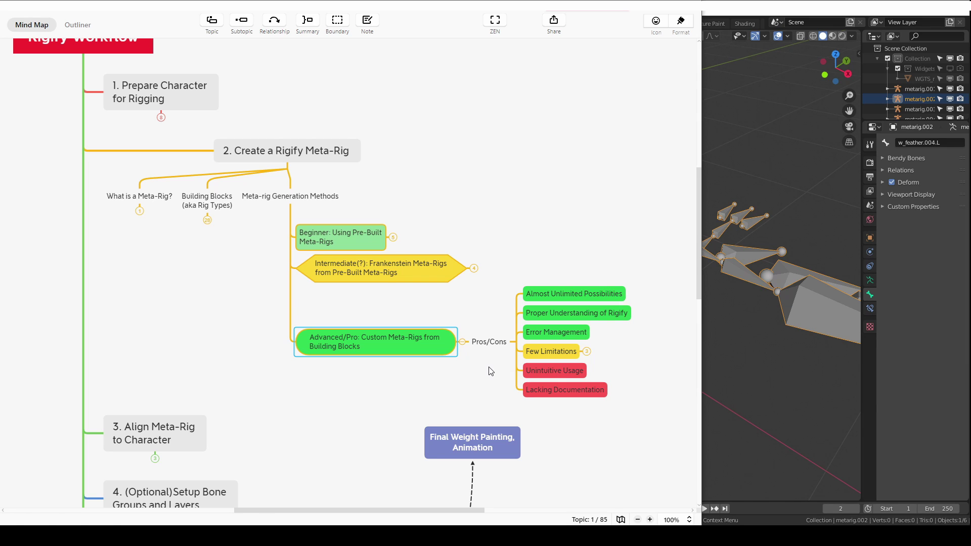
{"action": "left_click", "coordinate": [552, 336]}
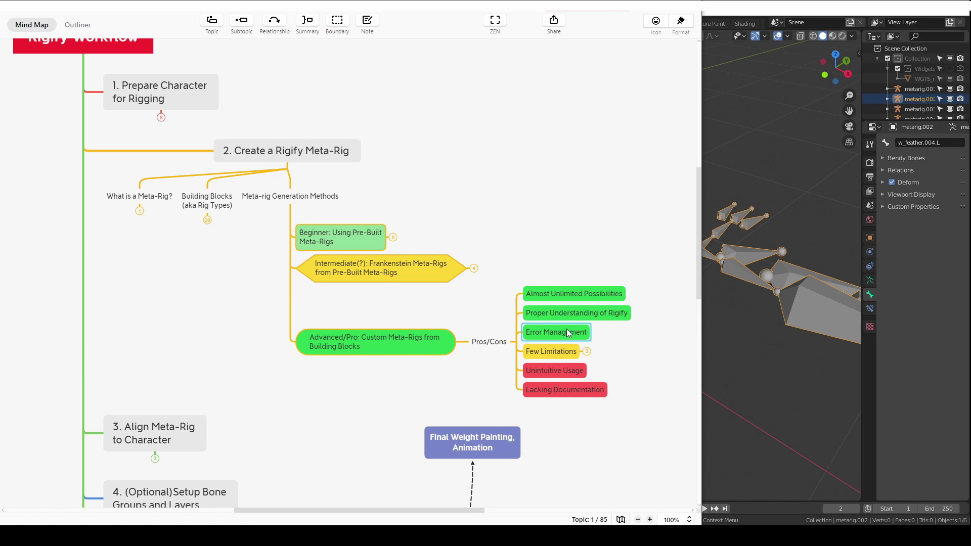
{"action": "left_click", "coordinate": [586, 352]}
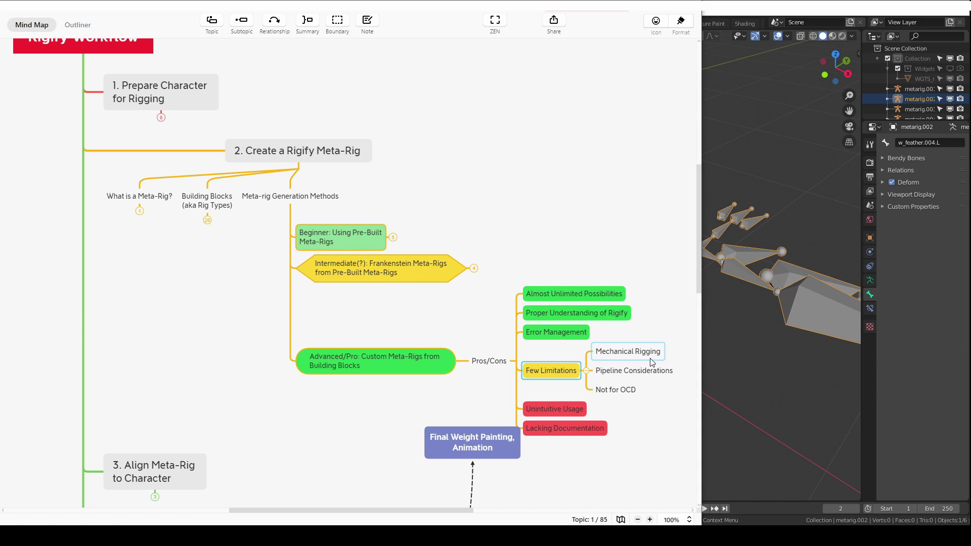
{"action": "left_click", "coordinate": [601, 388]}
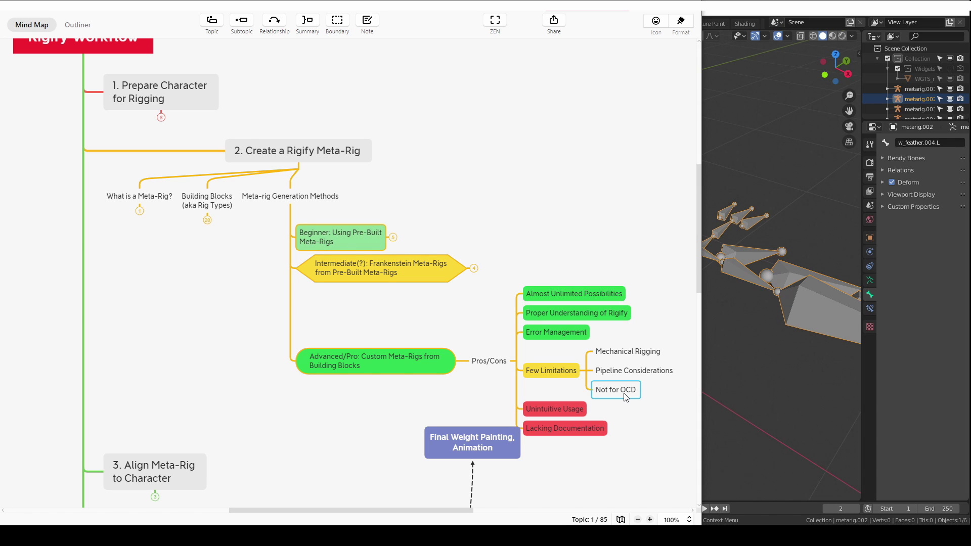
{"action": "left_click", "coordinate": [651, 371]}
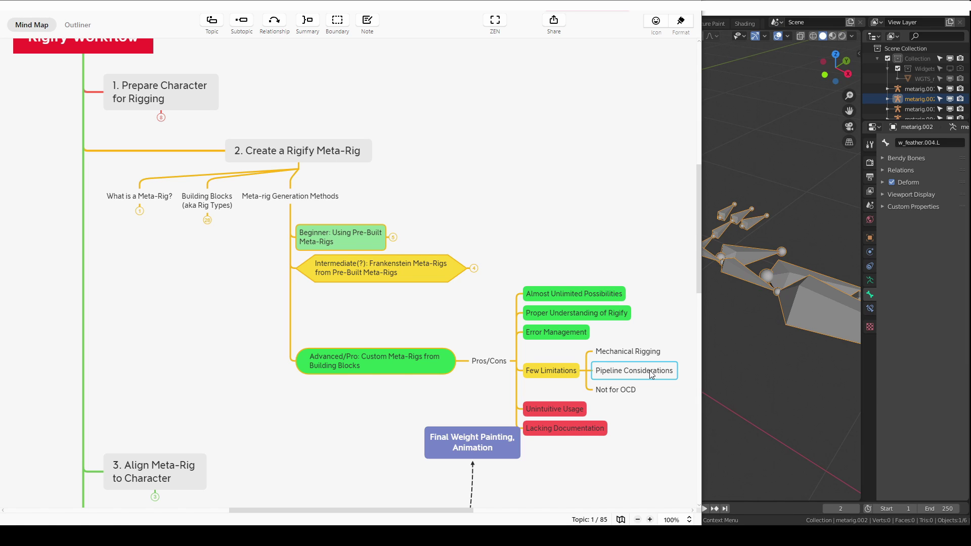
{"action": "left_click", "coordinate": [587, 370]}
{"action": "left_click_drag", "start_coordinate": [489, 405], "coordinate": [638, 368]}
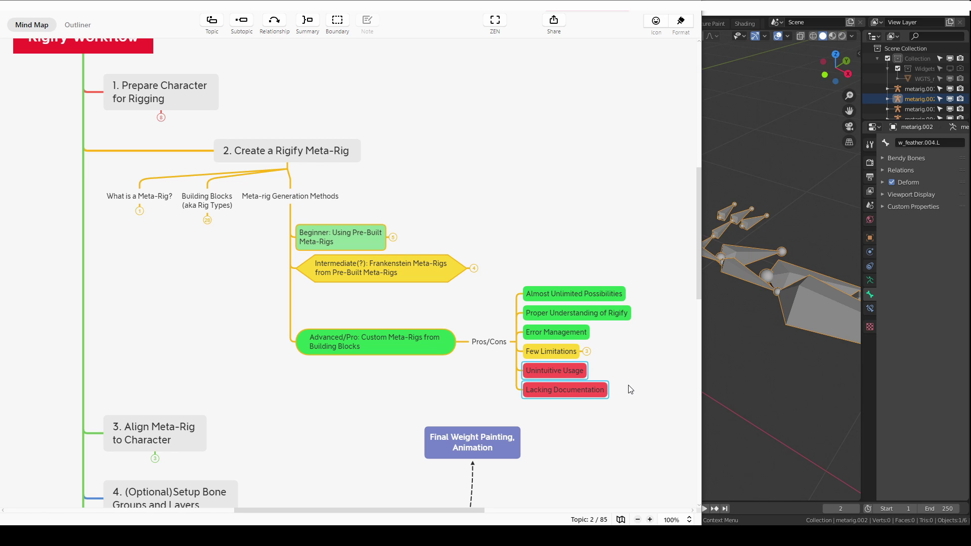
Step: Show the meta-rig's Armature bone groups and sidebar location, rotation and scale values in Blender
{"action": "left_click", "coordinate": [803, 359]}
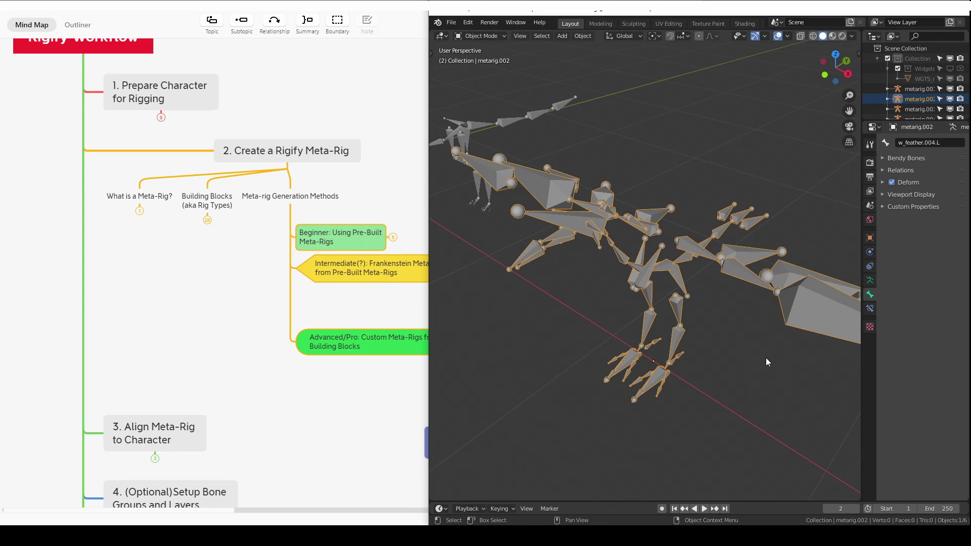
{"action": "left_click", "coordinate": [870, 280]}
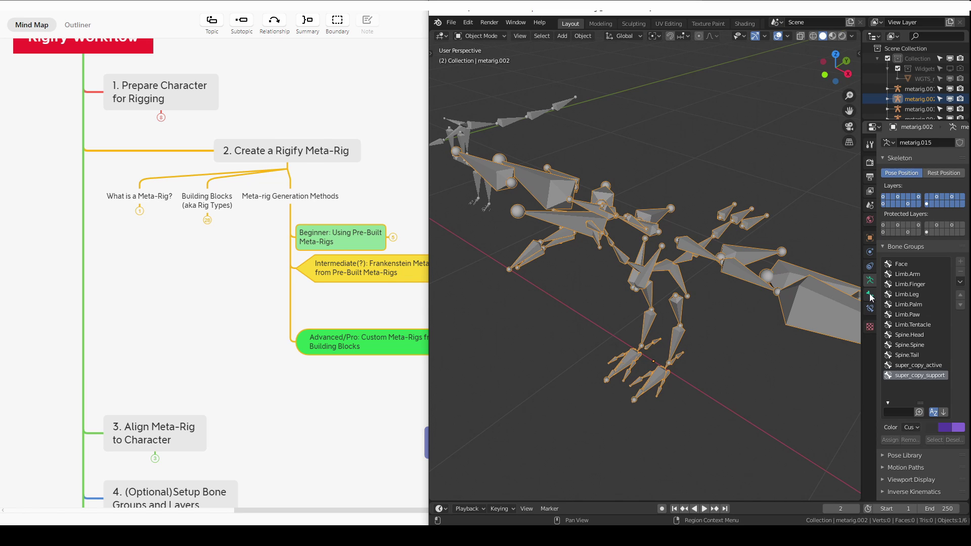
{"action": "left_click", "coordinate": [858, 55]}
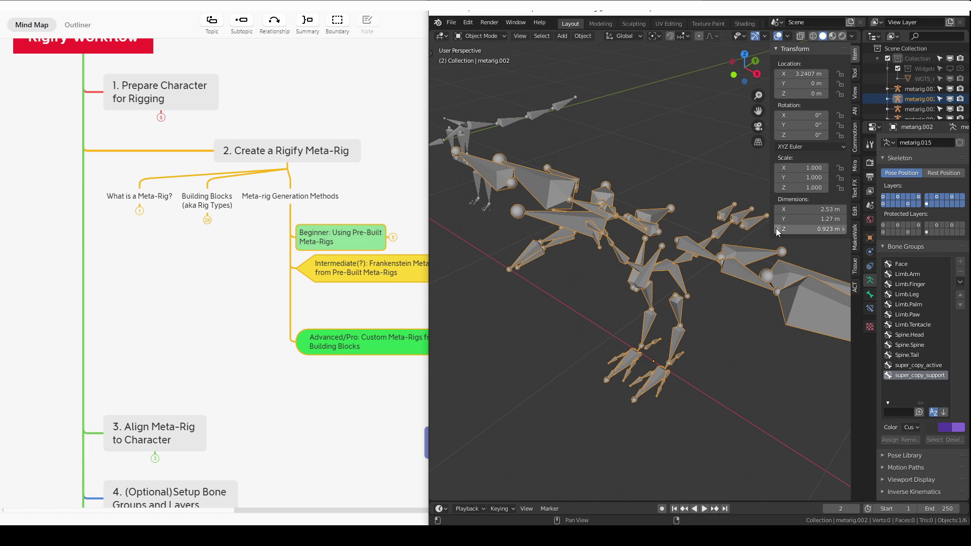
{"action": "left_click", "coordinate": [407, 297]}
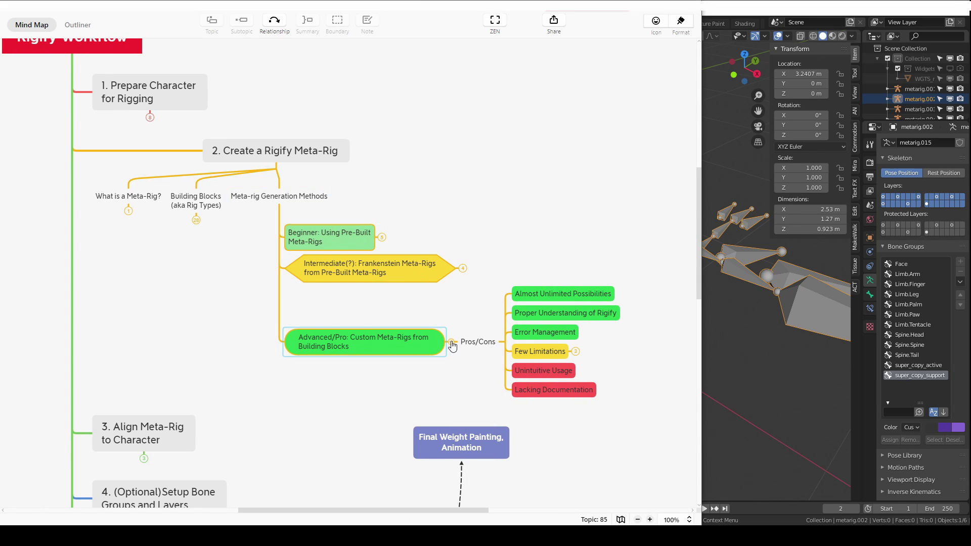
Step: Fold the Create a Rigify Meta-Rig branch and show step 3's three alignment tips
{"action": "left_click", "coordinate": [451, 345]}
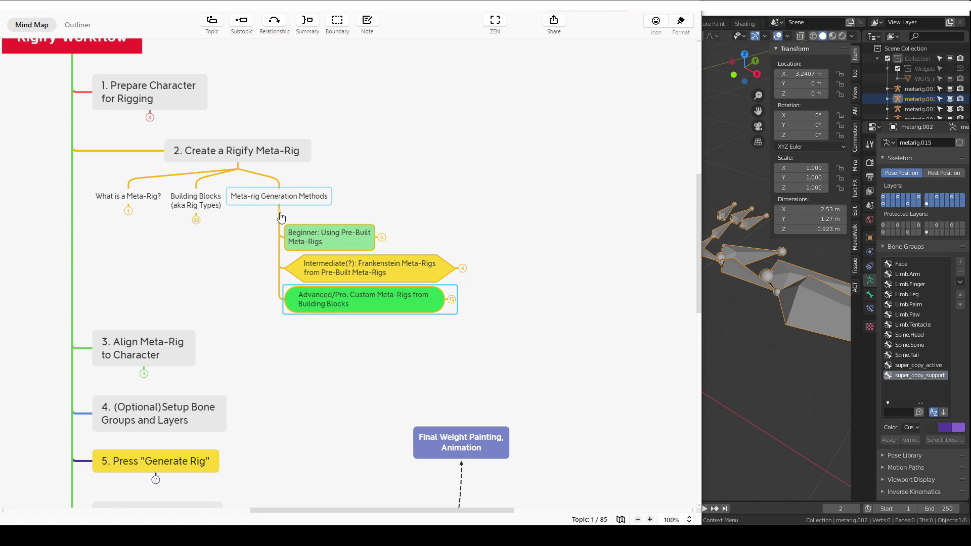
{"action": "key", "text": "Left"}
{"action": "key", "text": "ctrl+slash"}
{"action": "key", "text": "Left"}
{"action": "key", "text": "ctrl+slash"}
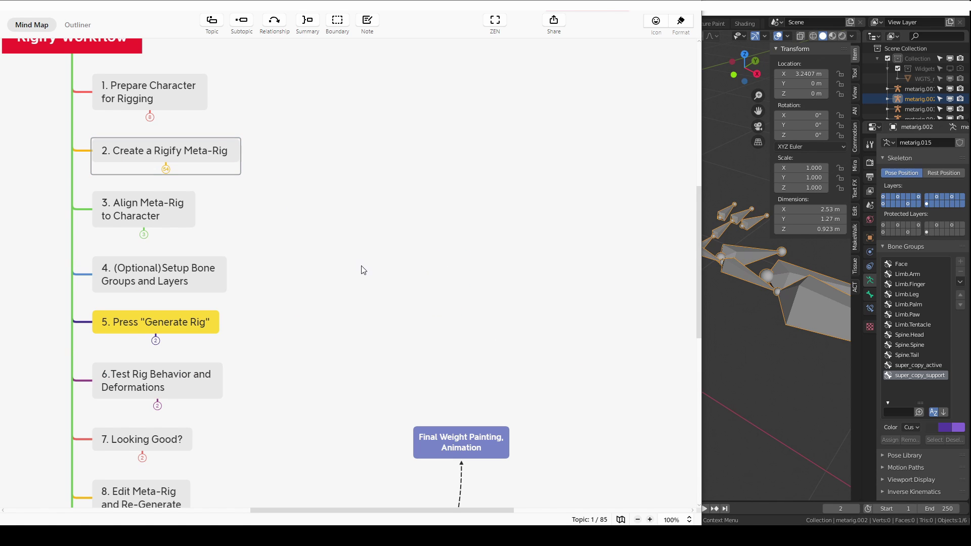
{"action": "left_click", "coordinate": [145, 236]}
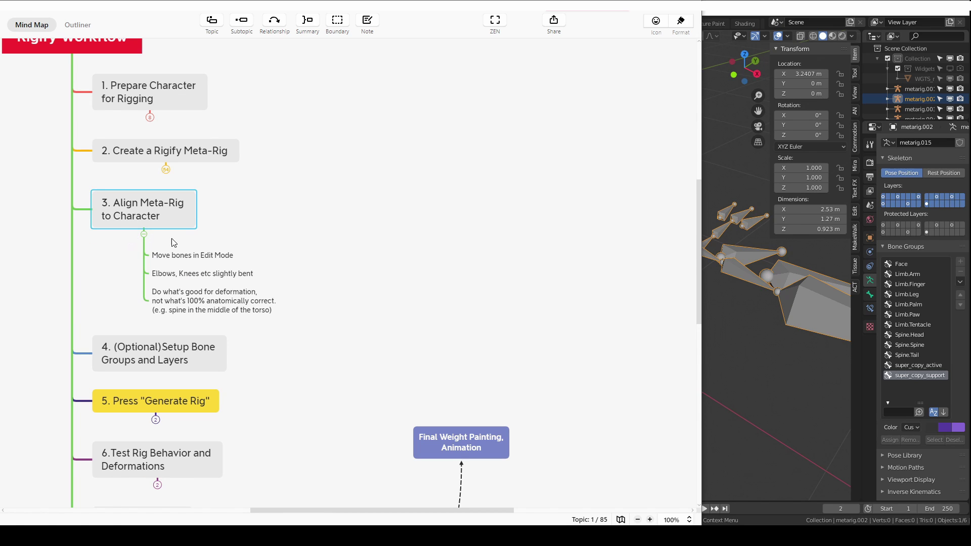
{"action": "left_click", "coordinate": [705, 195]}
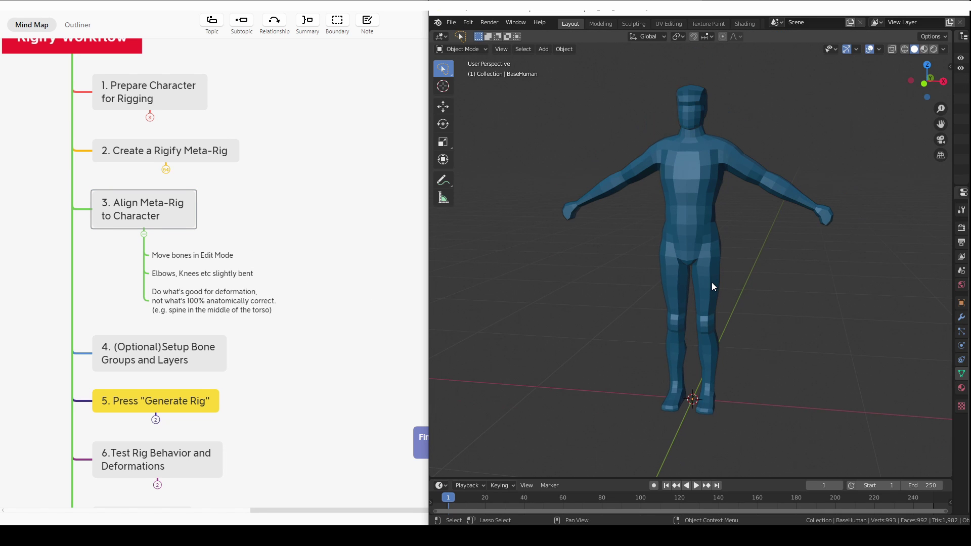
Step: Add an Armature > Basic > Basic Human (Meta-Rig) to the scene
{"action": "key", "text": "shift+a"}
{"action": "mouse_move", "coordinate": [711, 287]}
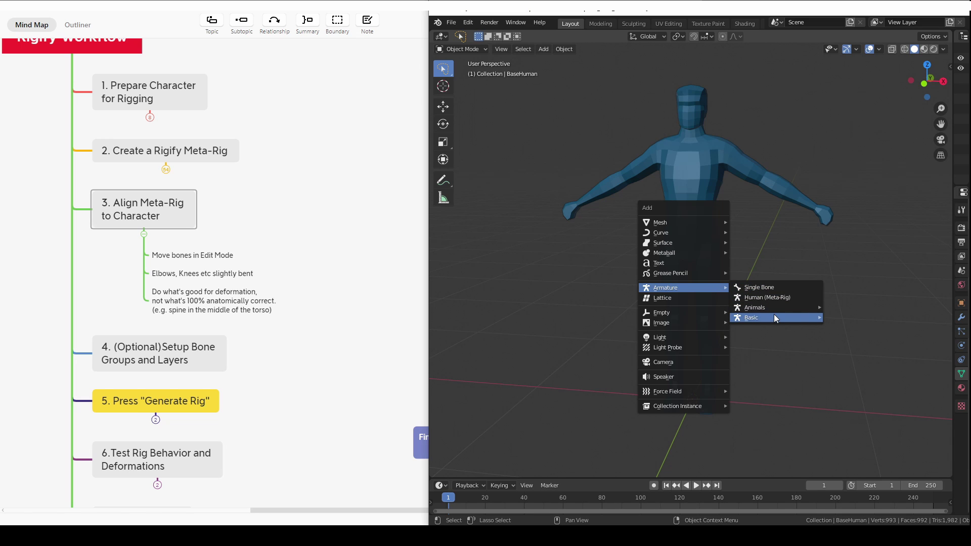
{"action": "mouse_move", "coordinate": [773, 315]}
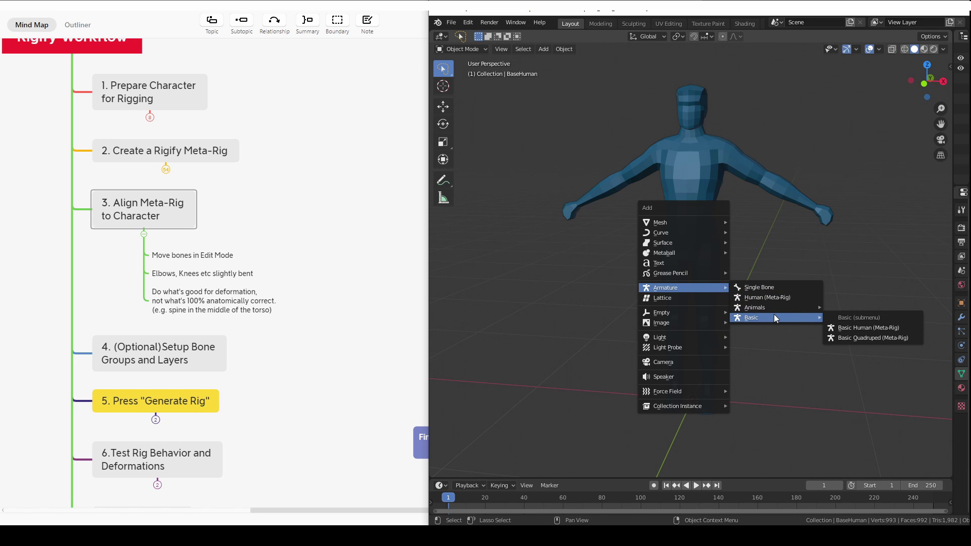
{"action": "left_click", "coordinate": [888, 329]}
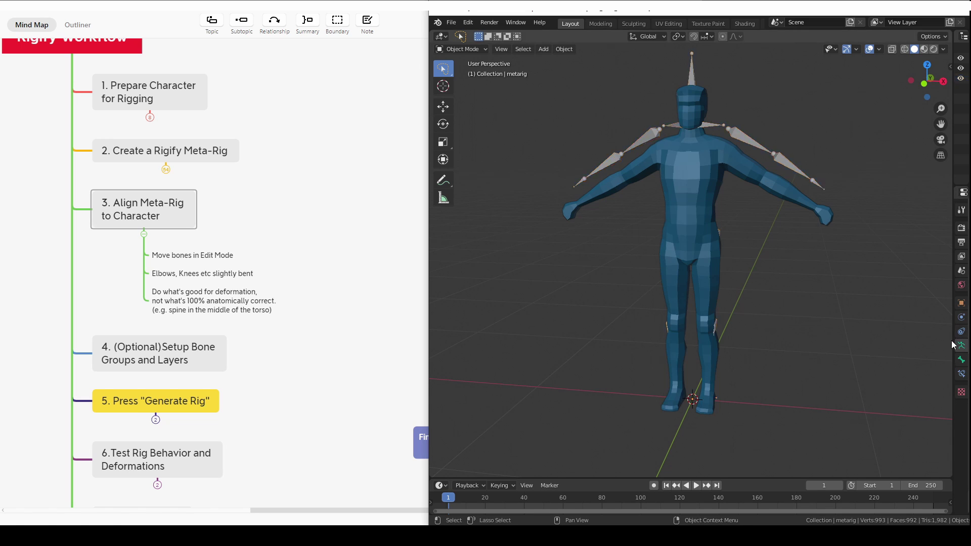
Step: Turn on In Front for the meta-rig and scale its bones down to fit BaseHuman
{"action": "left_click_drag", "start_coordinate": [953, 345], "coordinate": [808, 345]}
{"action": "left_click", "coordinate": [950, 387]}
{"action": "key", "text": "Tab"}
{"action": "key", "text": "s"}
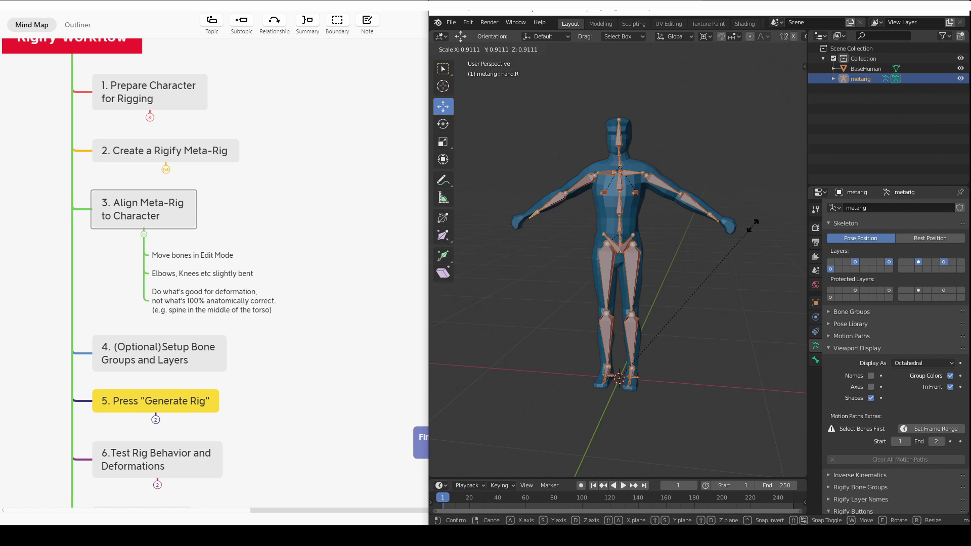
{"action": "left_click", "coordinate": [752, 226]}
{"action": "key", "text": "Tab"}
Step: Orbit around the fitted meta-rig and fold step 3's notes in XMind
{"action": "middle_click_drag", "start_coordinate": [718, 248], "coordinate": [635, 224]}
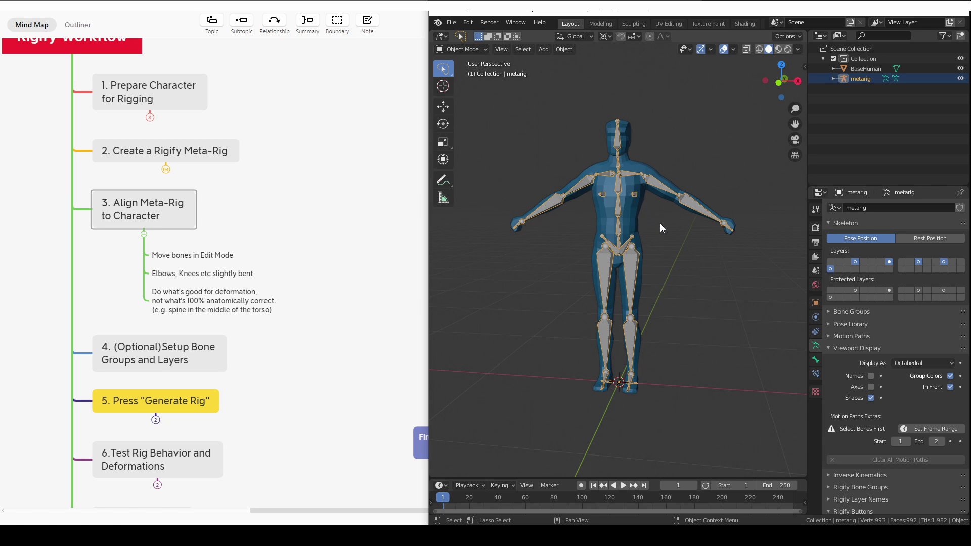
{"action": "middle_click_drag", "start_coordinate": [659, 225], "coordinate": [584, 154]}
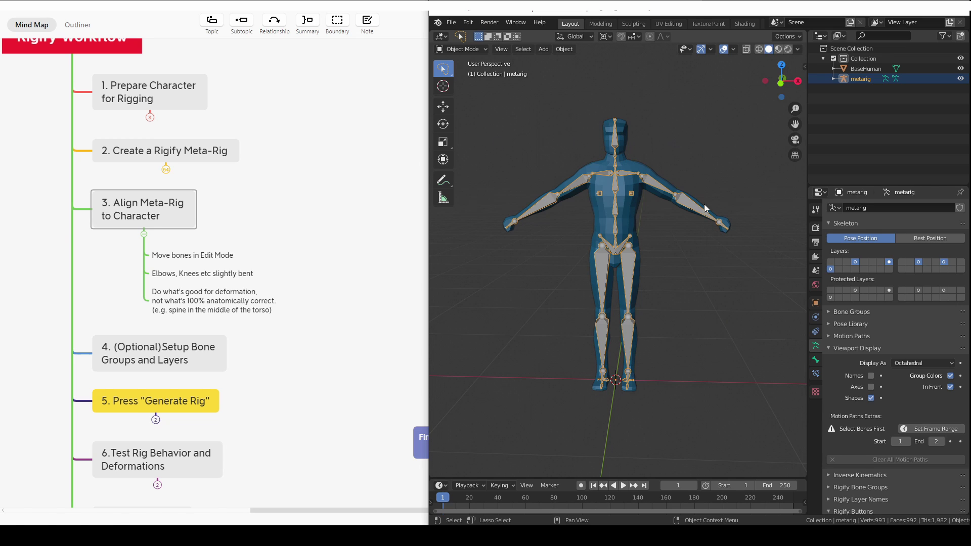
{"action": "left_click", "coordinate": [143, 234]}
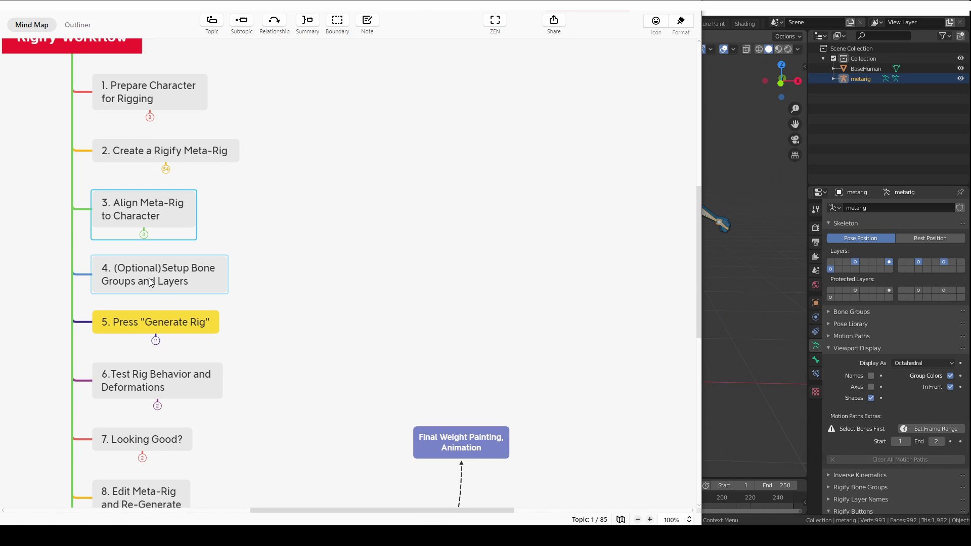
Step: Expand step 5's Magic and Error subtopics, then click Generate Rig in Blender
{"action": "left_click", "coordinate": [182, 287]}
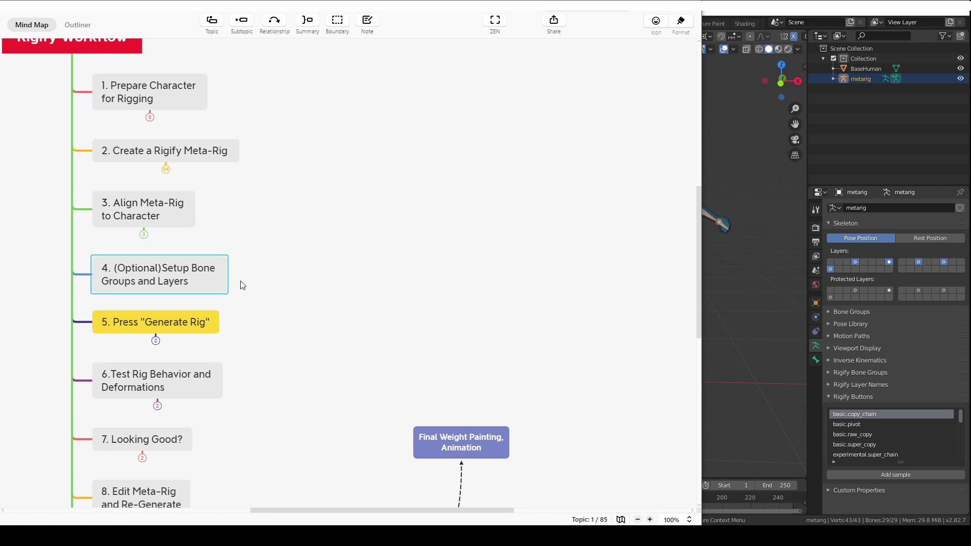
{"action": "left_click", "coordinate": [155, 340]}
{"action": "left_click", "coordinate": [753, 414]}
{"action": "key", "text": "Tab"}
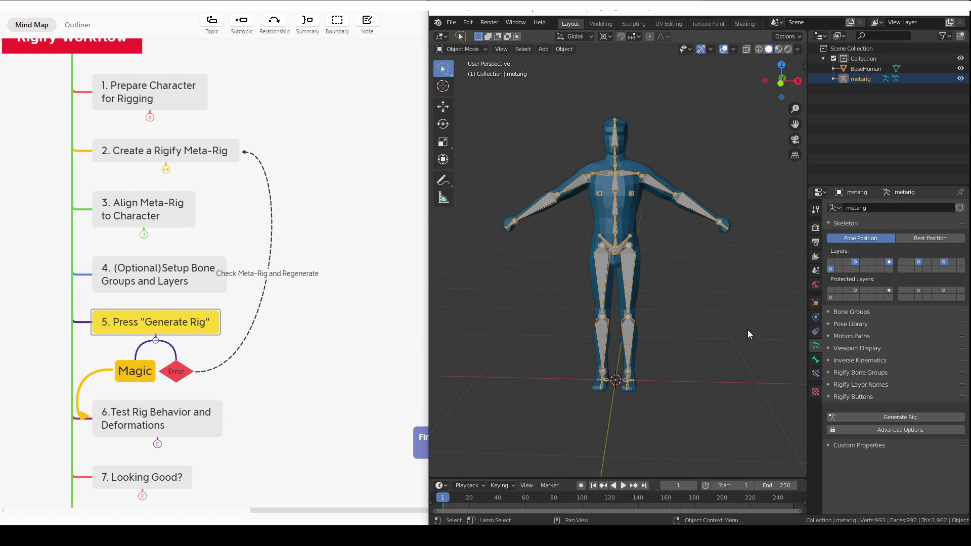
{"action": "left_click", "coordinate": [884, 416]}
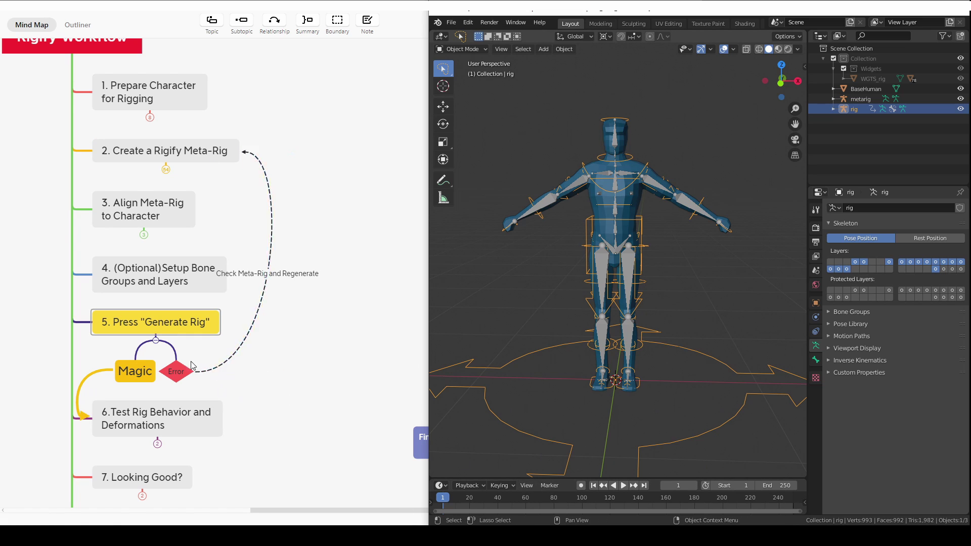
Step: Fold step 5's subtopics, zoom in on the generated rig, and expand step 6's notes
{"action": "key", "text": "ctrl+slash"}
{"action": "middle_click_drag", "start_coordinate": [736, 265], "coordinate": [722, 252]}
{"action": "middle_click_drag", "start_coordinate": [711, 207], "coordinate": [724, 195]}
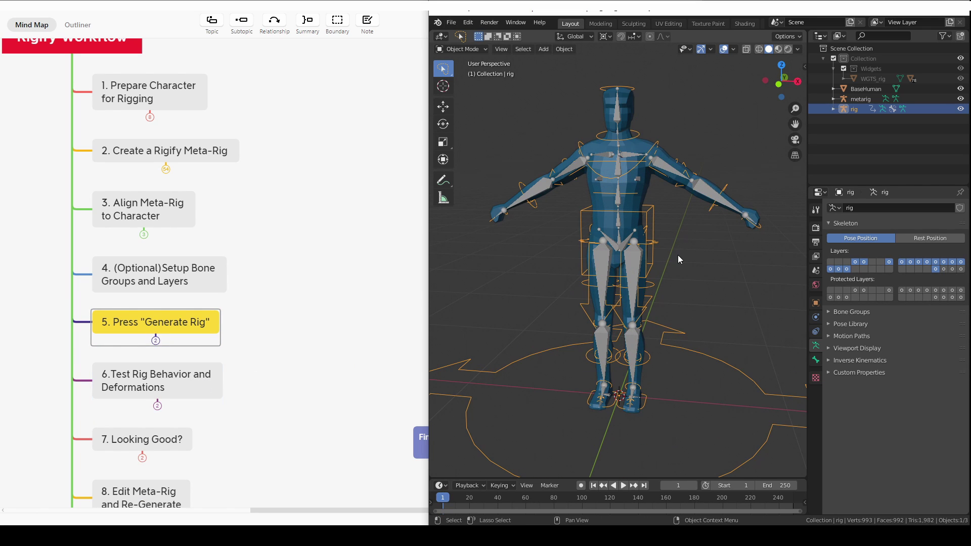
{"action": "left_click", "coordinate": [157, 405]}
{"action": "left_click", "coordinate": [751, 236]}
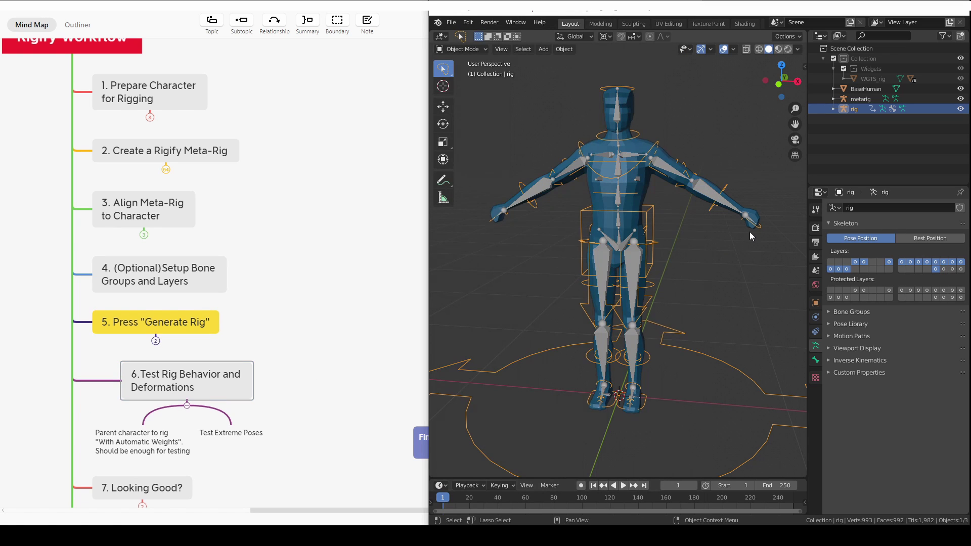
Step: Parent the BaseHuman mesh to the rig with automatic weights
{"action": "left_click", "coordinate": [714, 186]}
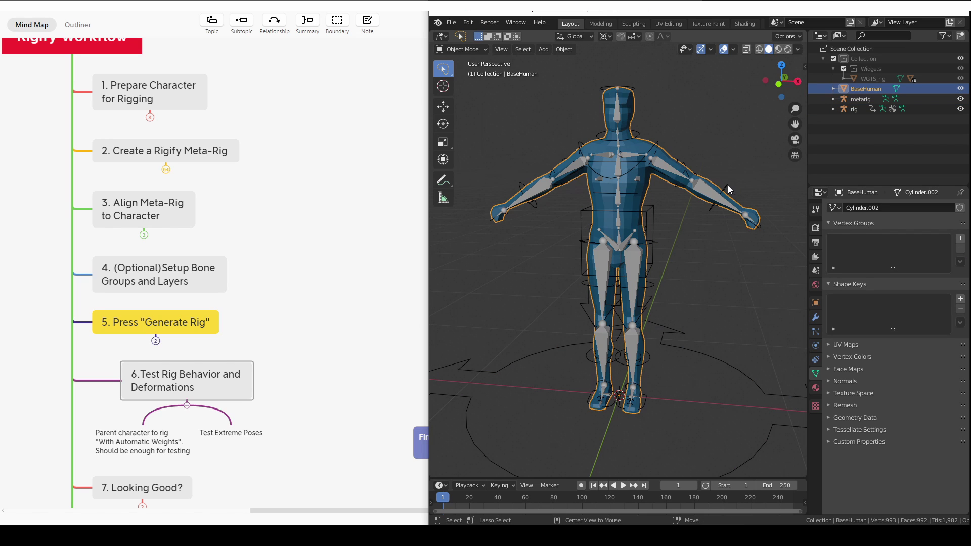
{"action": "left_click", "coordinate": [725, 189], "text": "shift"}
{"action": "key", "text": "ctrl+p"}
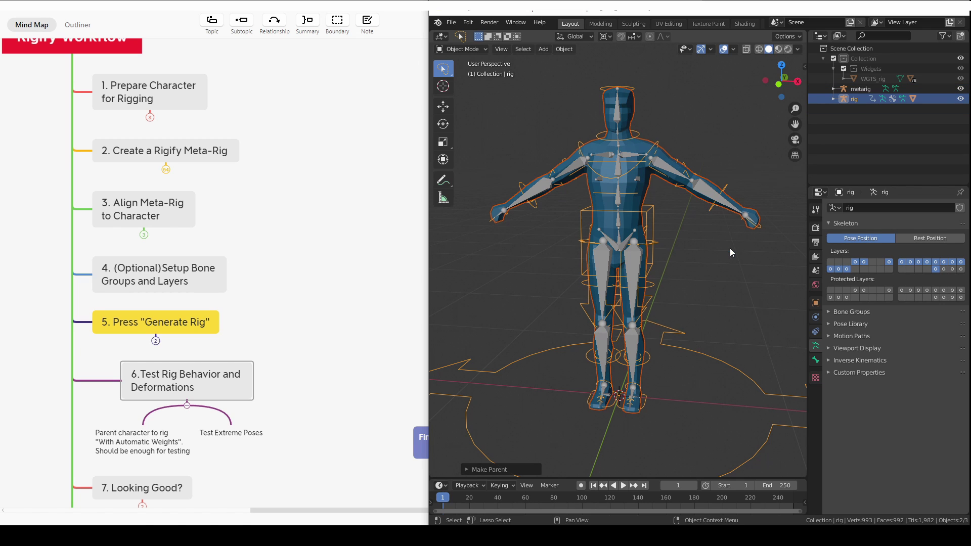
{"action": "left_click", "coordinate": [759, 231]}
{"action": "left_click", "coordinate": [759, 233]}
Step: In Pose Mode, try the left hand control, then lower the torso vertically
{"action": "key", "text": "ctrl+Tab"}
{"action": "left_click", "coordinate": [758, 226]}
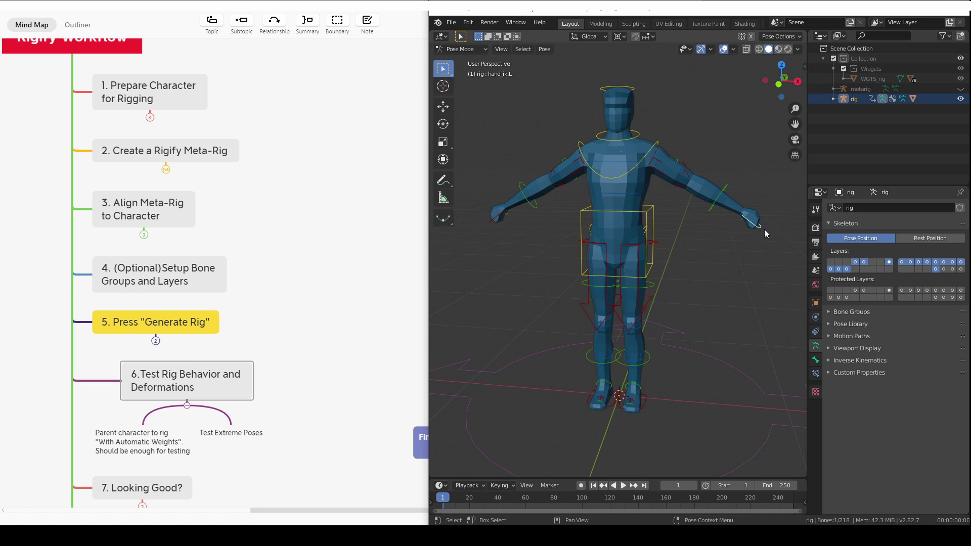
{"action": "key", "text": "g"}
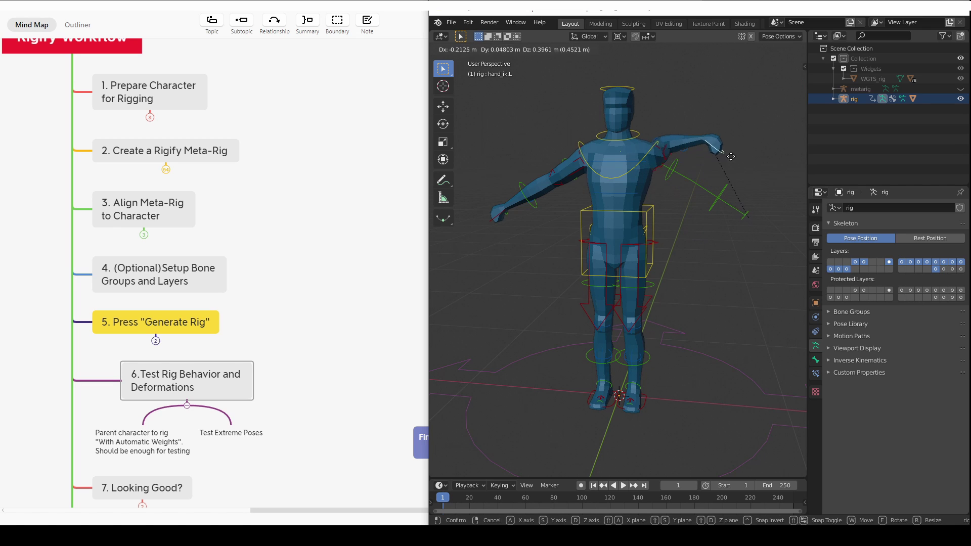
{"action": "key", "text": "Escape"}
{"action": "left_click", "coordinate": [651, 203]}
{"action": "key", "text": "g"}
{"action": "key", "text": "z"}
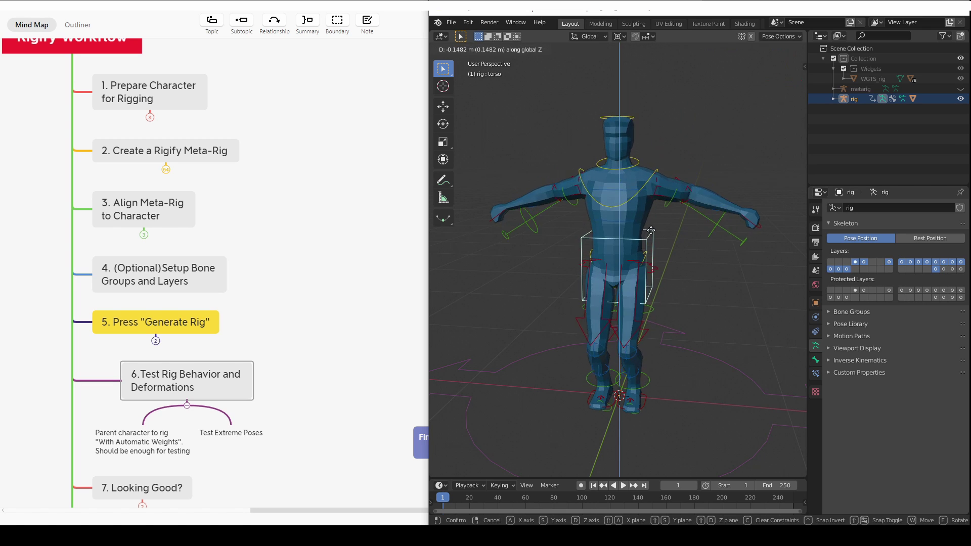
{"action": "left_click", "coordinate": [651, 230]}
Step: Raise and rotate the foot_ik.L control, then fold step 6's notes in XMind
{"action": "left_click", "coordinate": [648, 401]}
{"action": "key", "text": "g"}
{"action": "left_click", "coordinate": [678, 369]}
{"action": "key", "text": "r"}
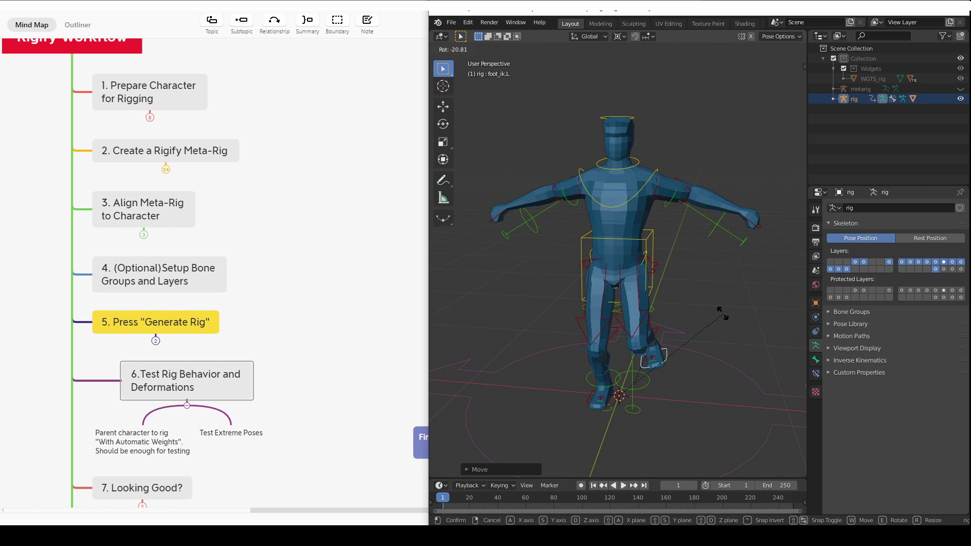
{"action": "left_click", "coordinate": [720, 339]}
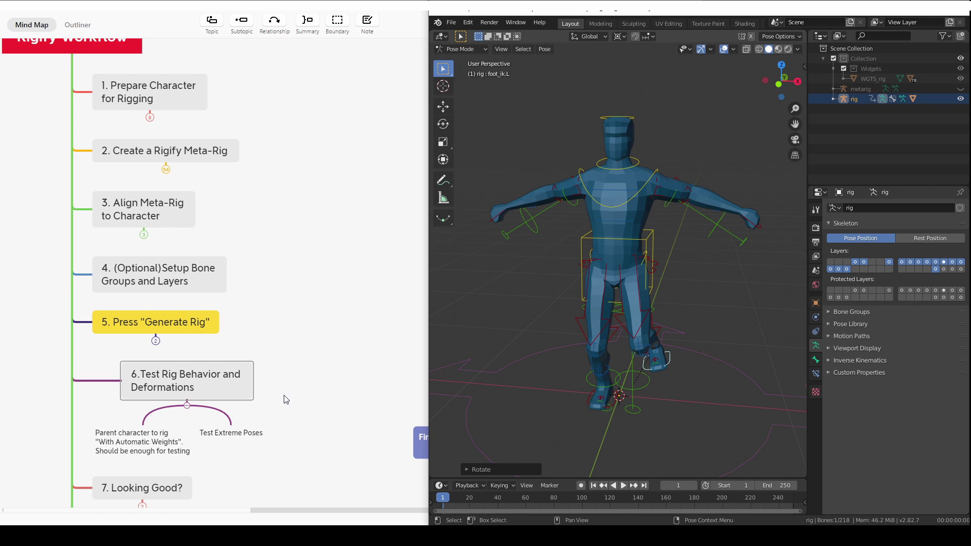
{"action": "scroll", "coordinate": [287, 399], "scroll_direction": "down", "scroll_amount": 3}
{"action": "left_click", "coordinate": [186, 303]}
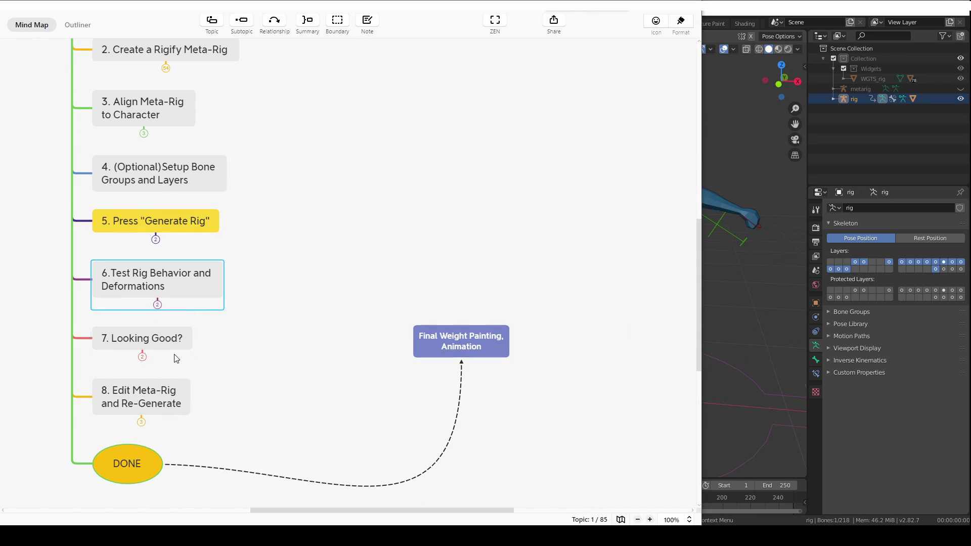
{"action": "left_click", "coordinate": [143, 355]}
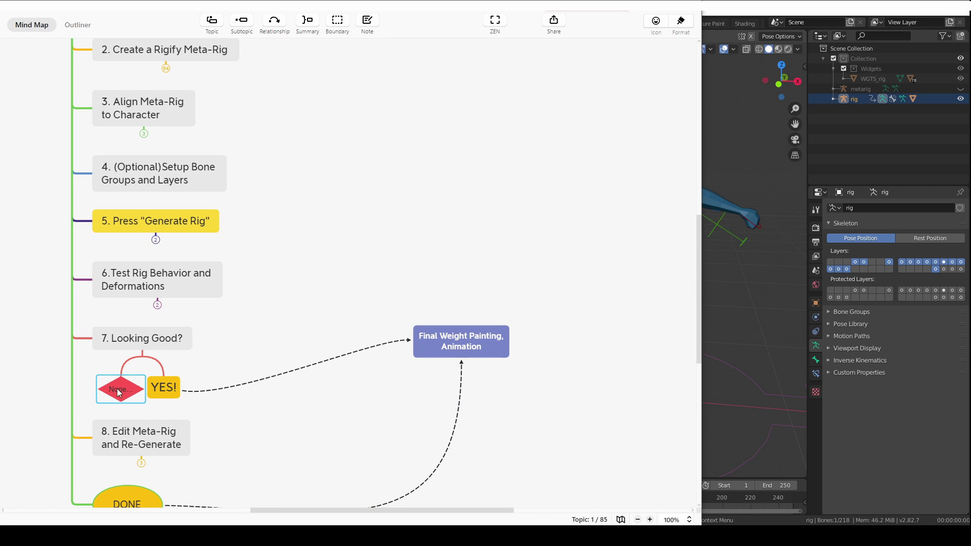
{"action": "left_click", "coordinate": [142, 356]}
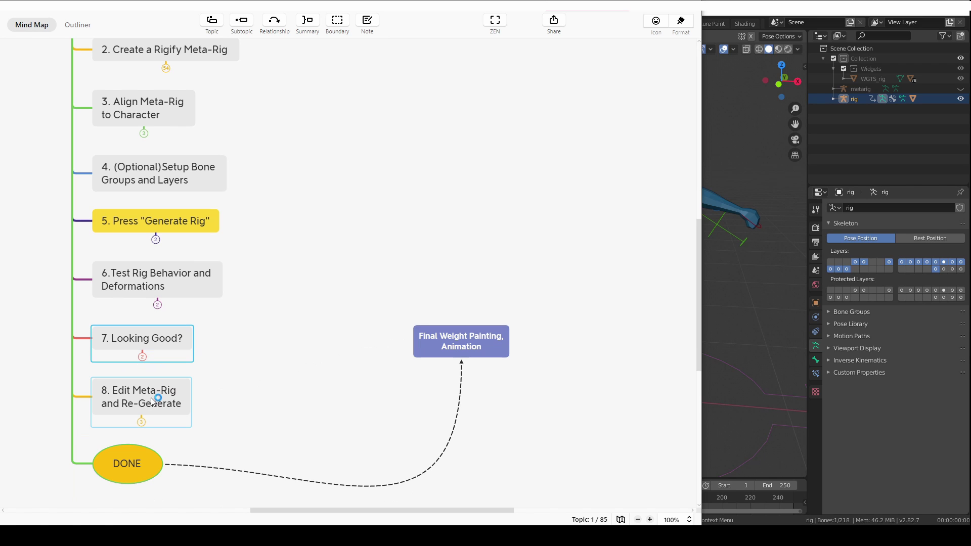
{"action": "left_click", "coordinate": [144, 423]}
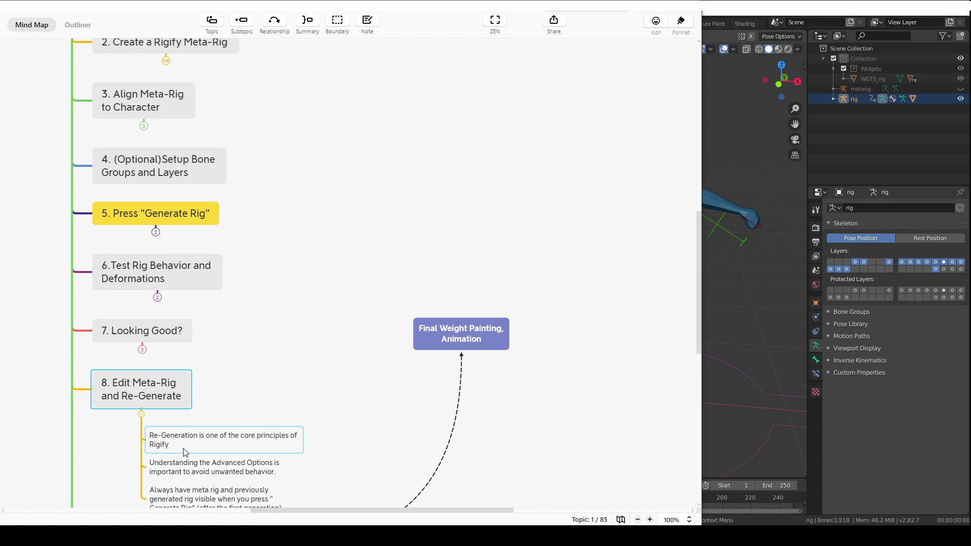
{"action": "scroll", "coordinate": [187, 440], "scroll_direction": "down", "scroll_amount": 2}
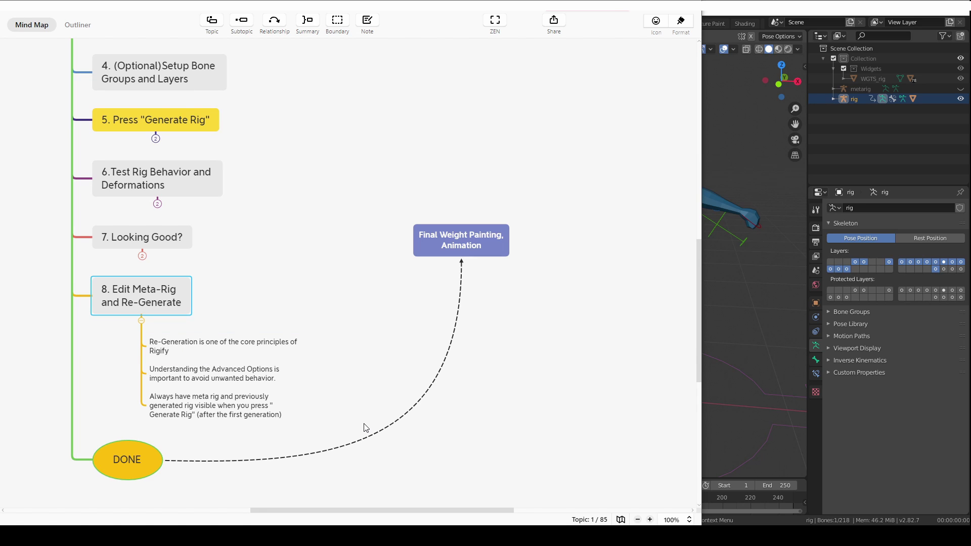
{"action": "left_click", "coordinate": [141, 320]}
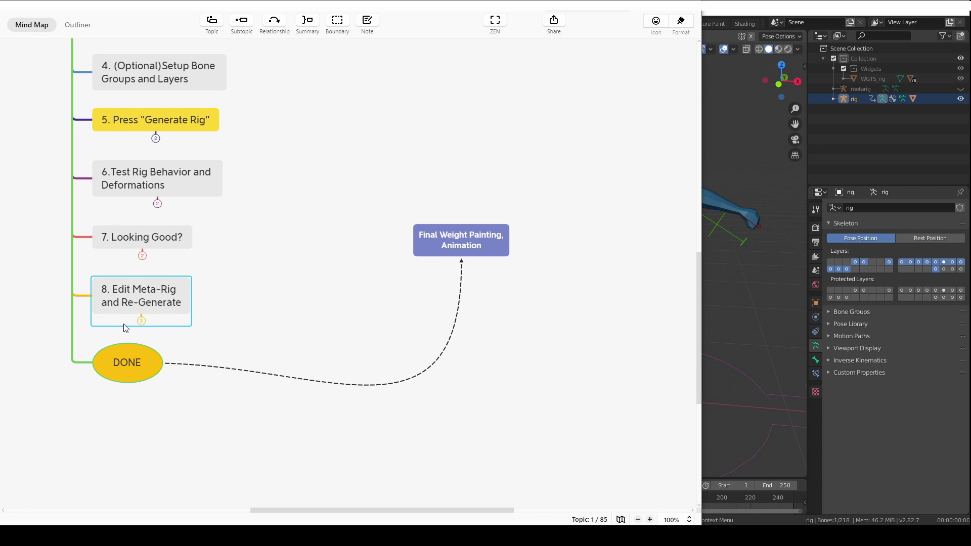
{"action": "left_click", "coordinate": [124, 375]}
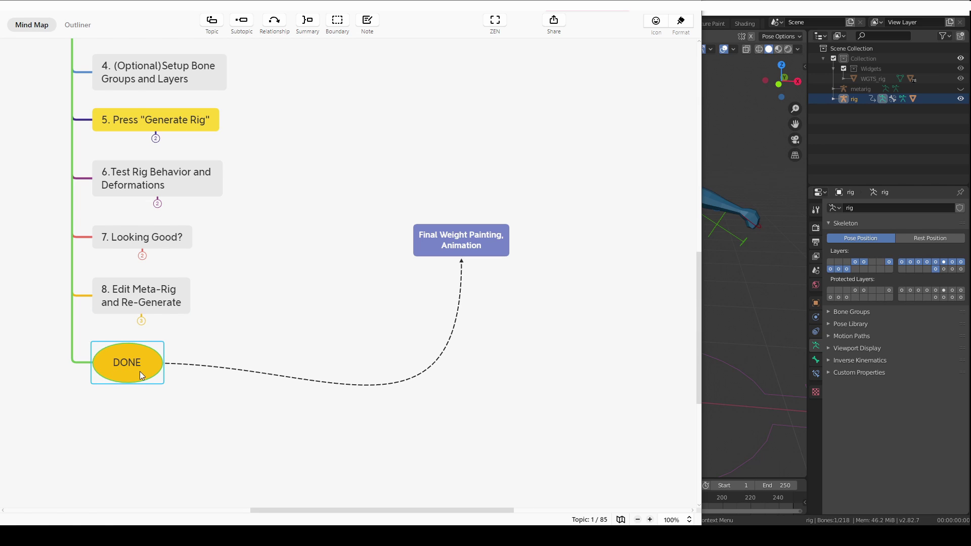